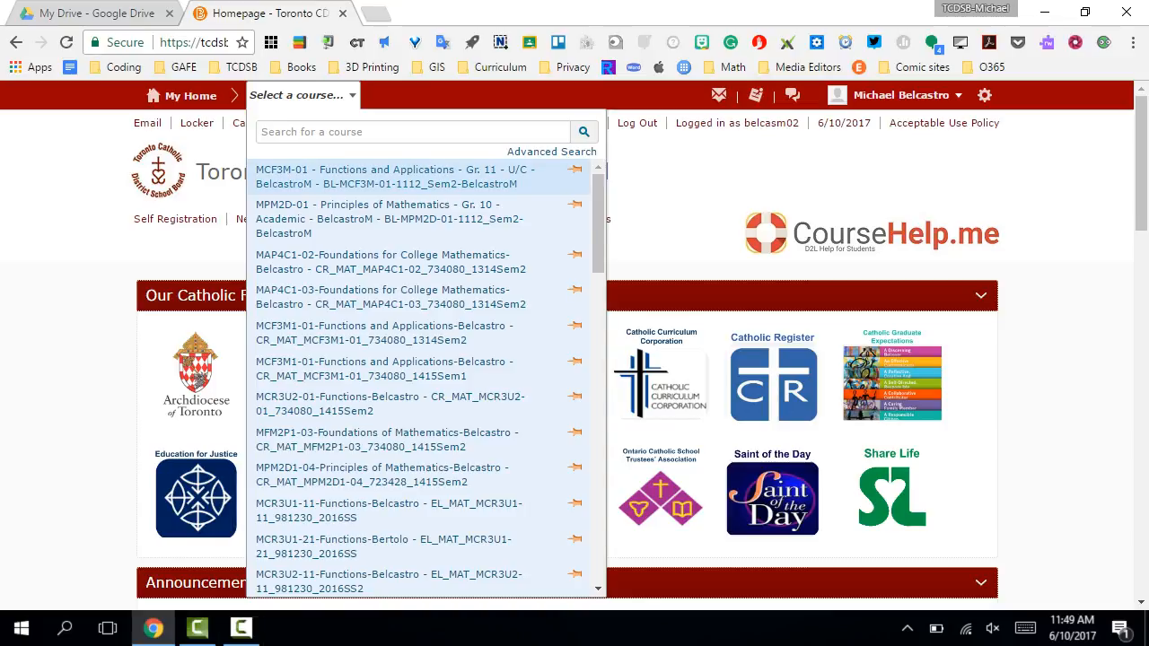
- Open the MCF3M-01 Functions and Applications Gr. 11 course and go to the Homepages settings in its course administration
left_click(368, 179)
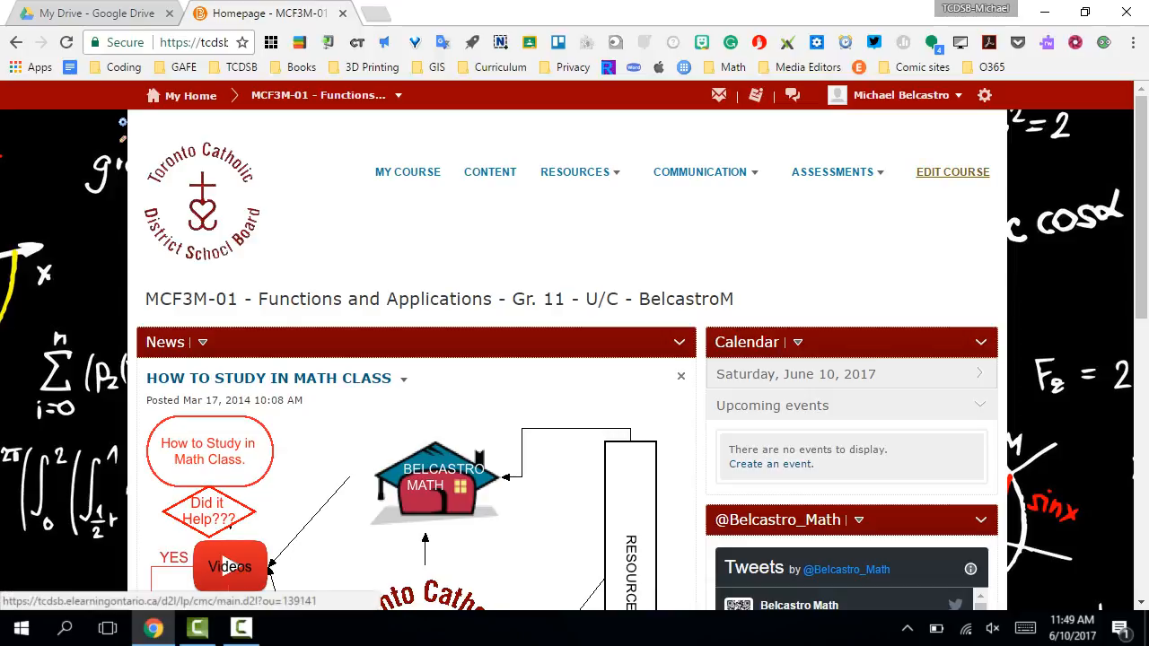
left_click(952, 171)
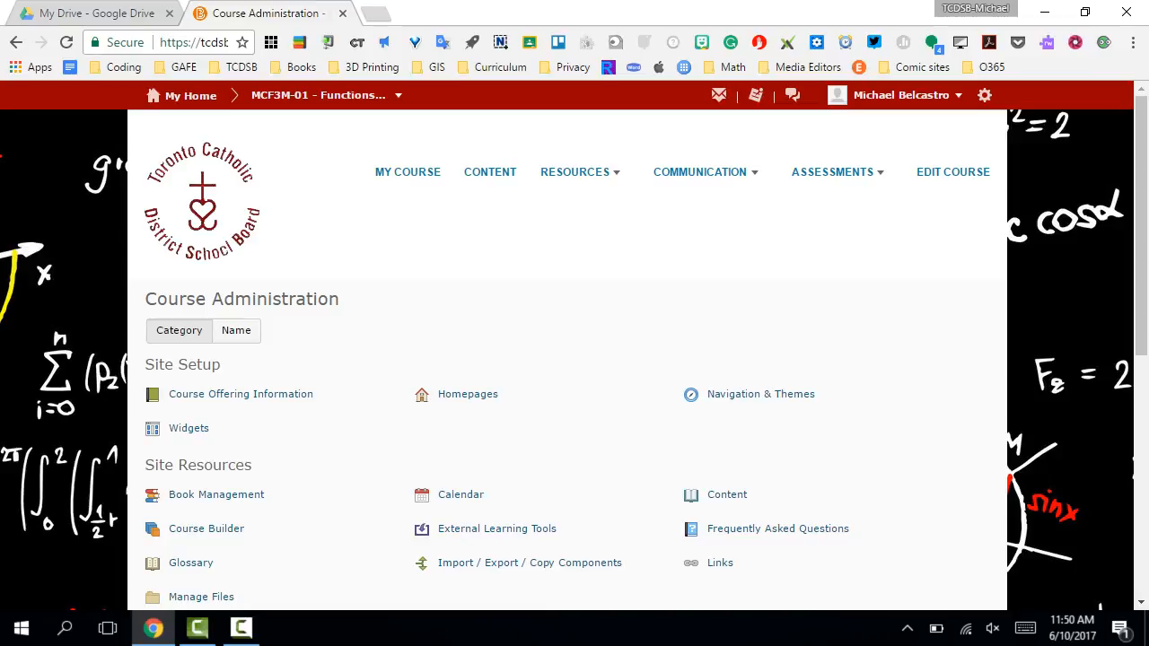
scroll(575, 359, "down", 2)
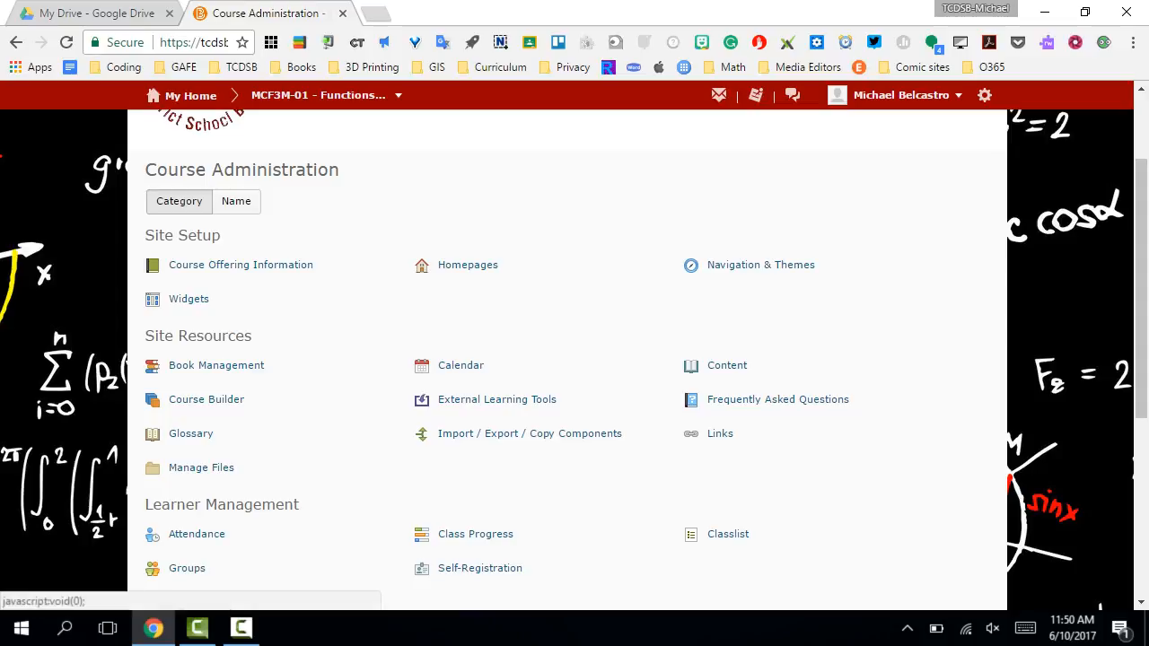
scroll(574, 360, "down", 1)
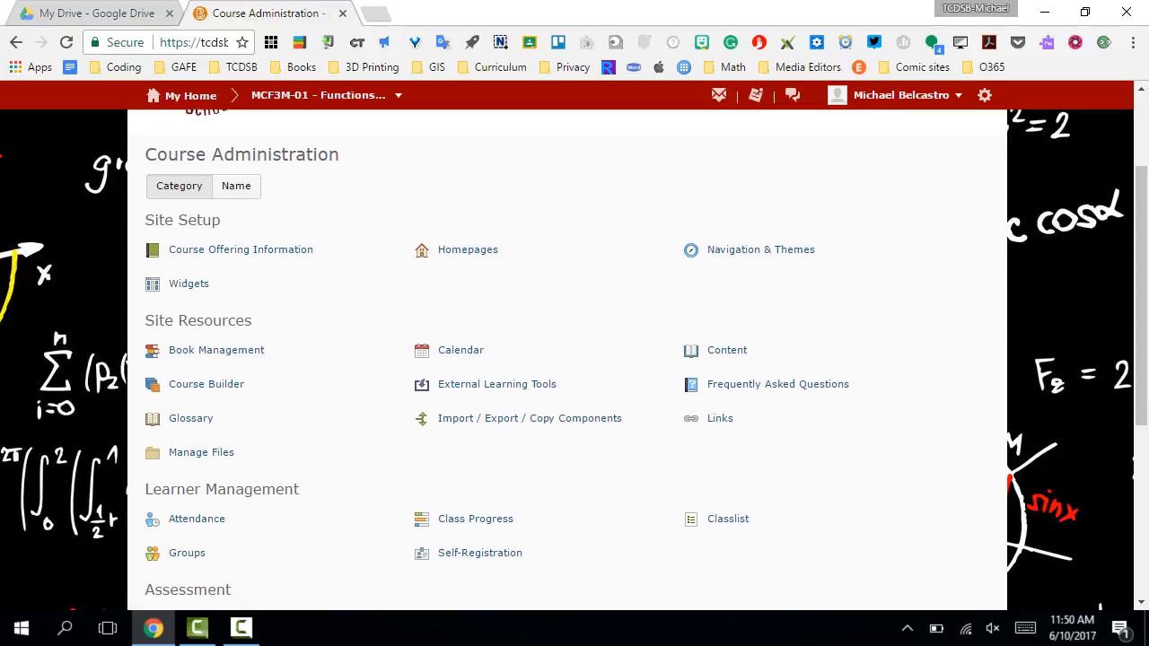
scroll(574, 359, "up", 1)
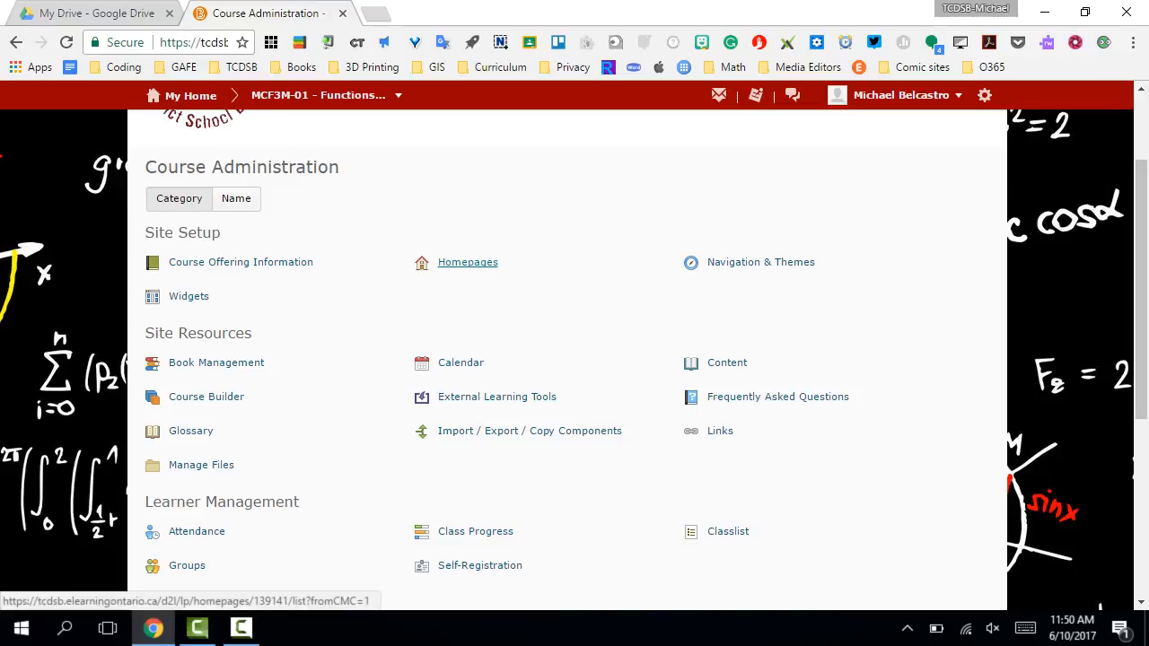
left_click(468, 262)
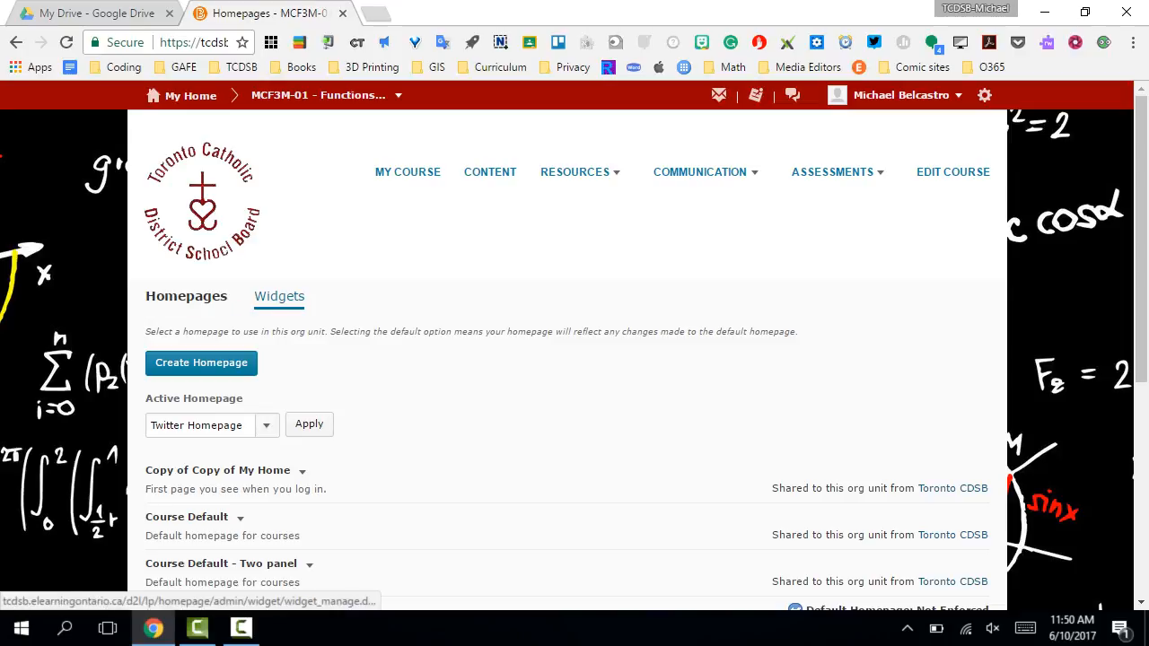
- Examine the available course homepages, the active homepage choices and their sharing status
scroll(574, 360, "down", 1)
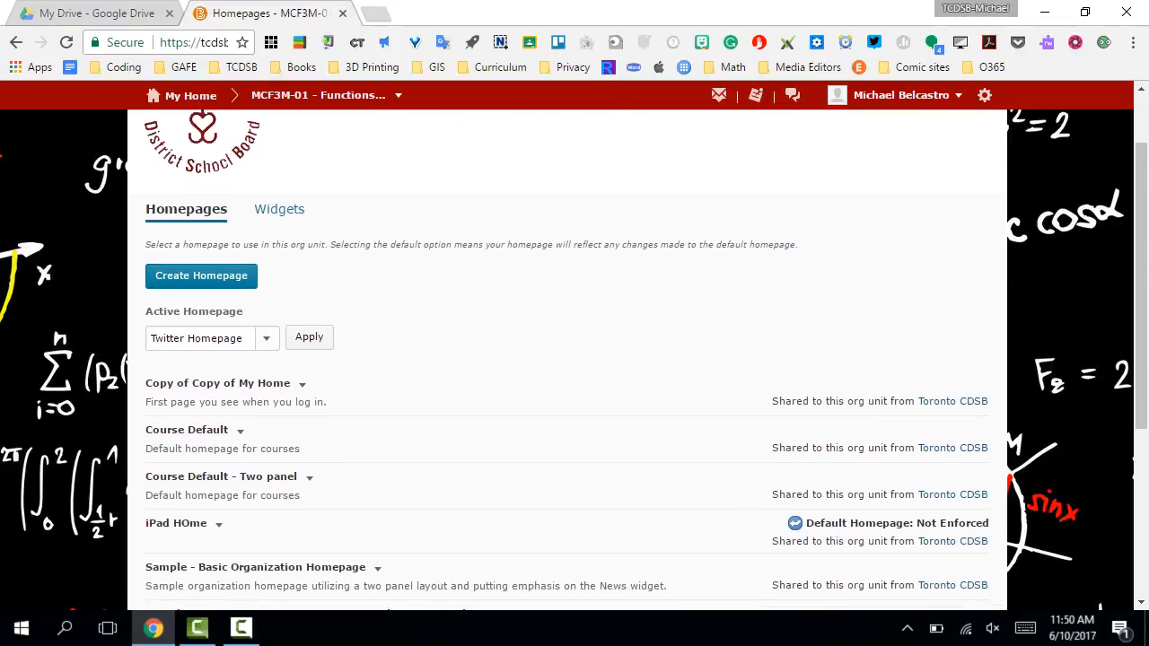
scroll(575, 359, "down", 1)
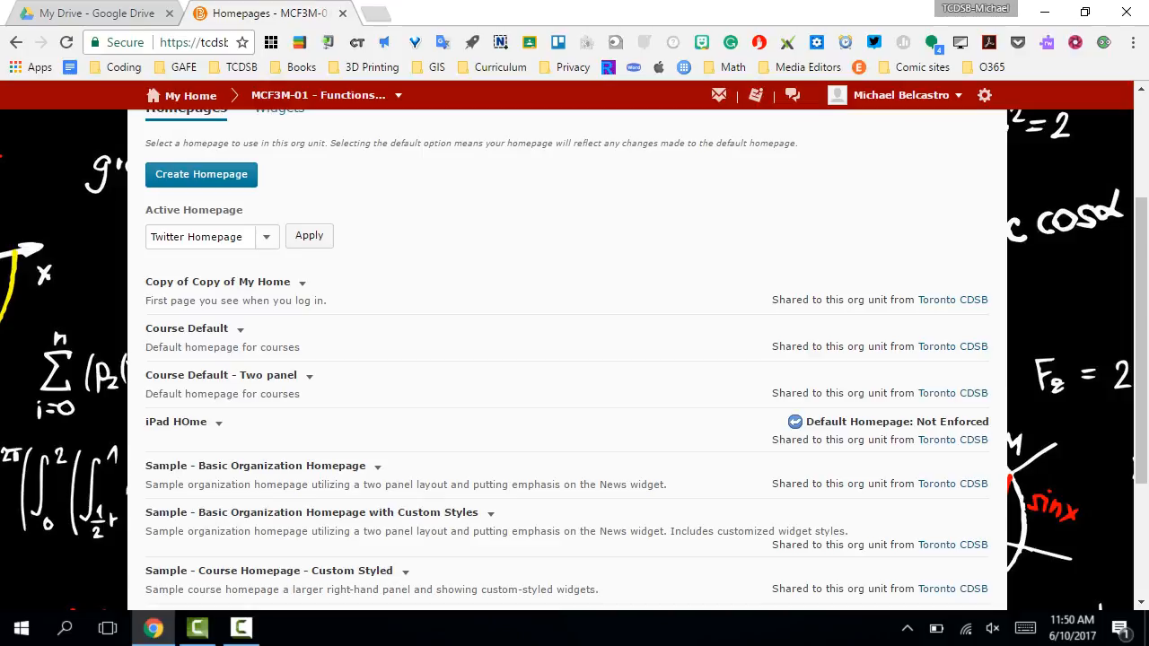
left_click(267, 237)
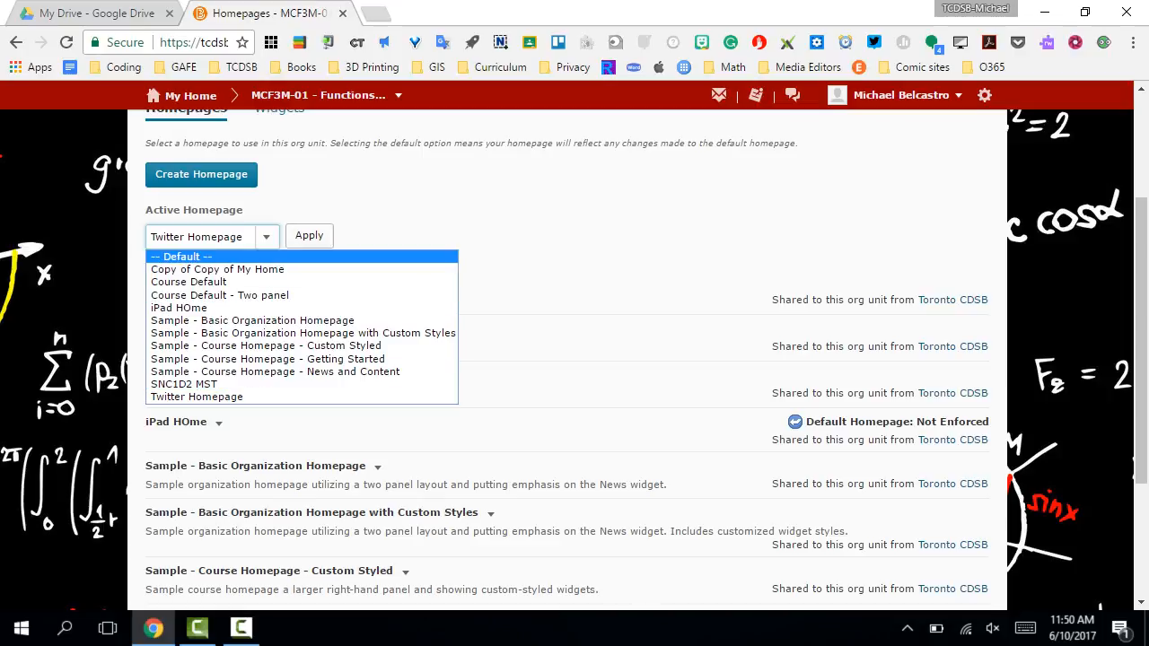
left_click(404, 229)
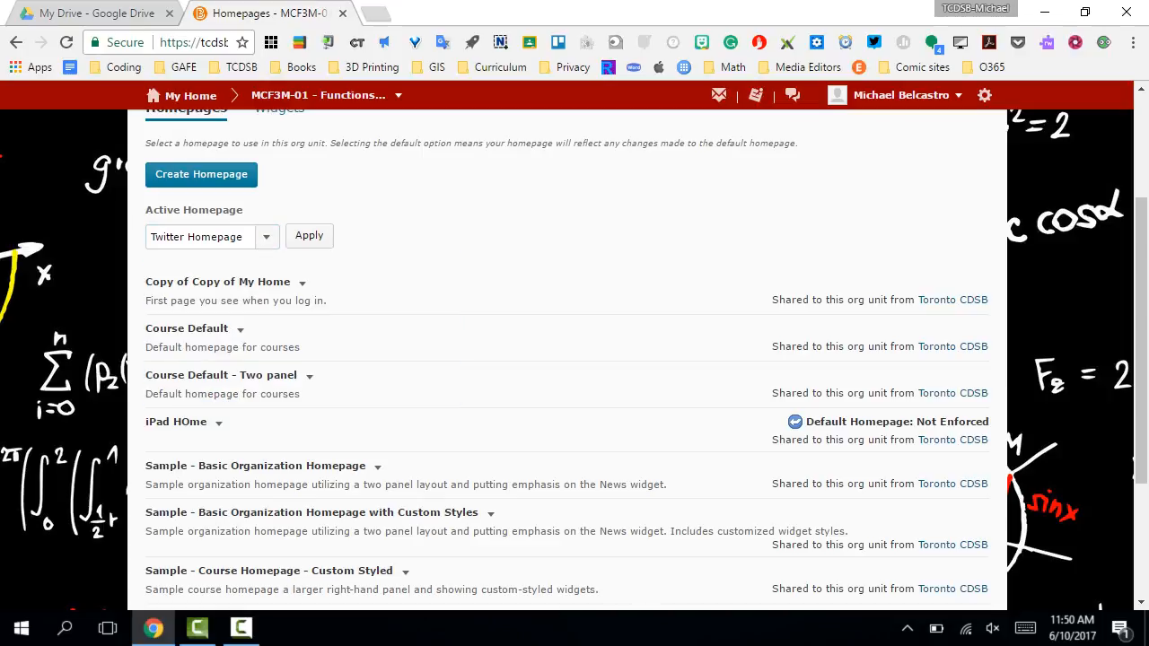
scroll(574, 359, "down", 3)
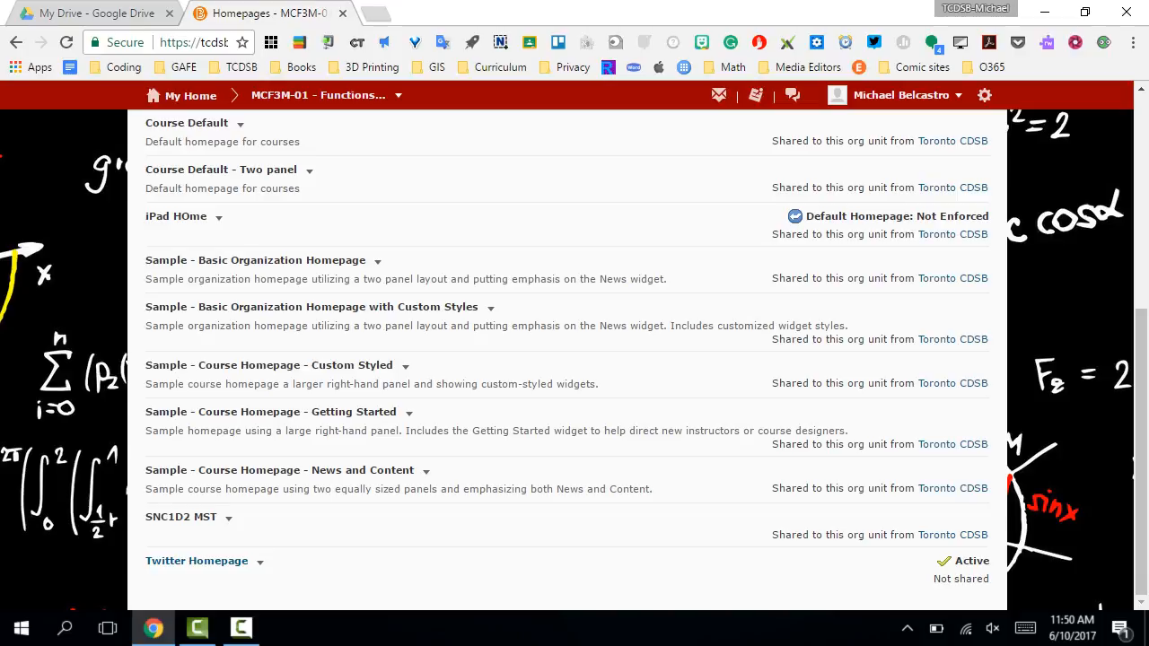
scroll(574, 359, "up", 2)
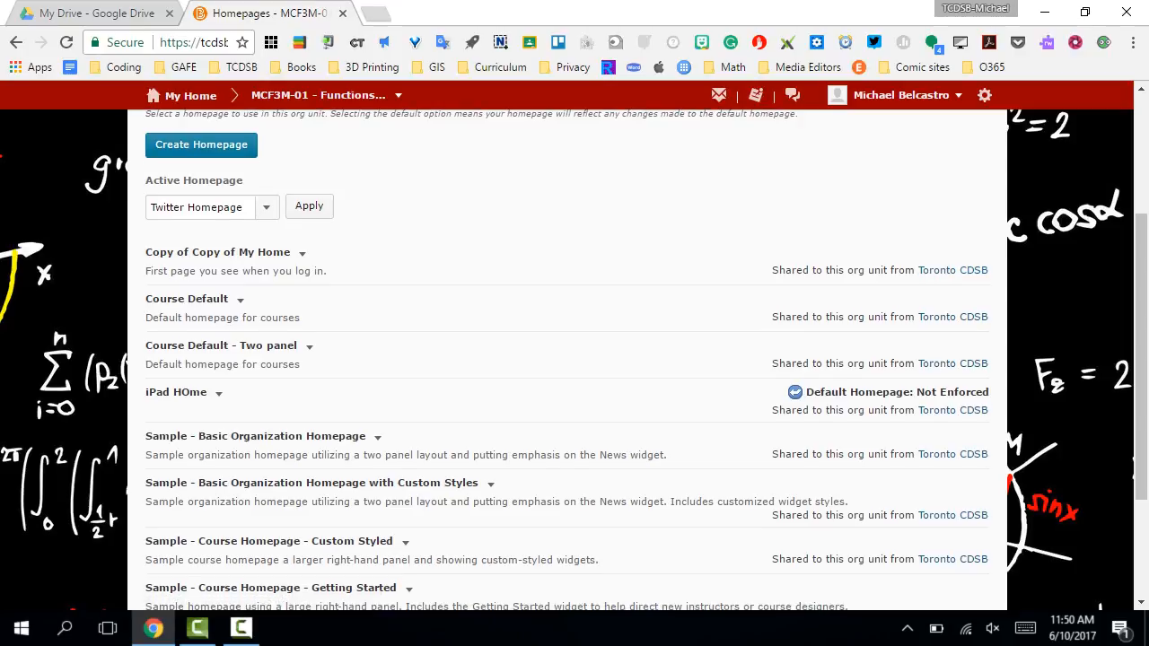
scroll(575, 359, "down", 2)
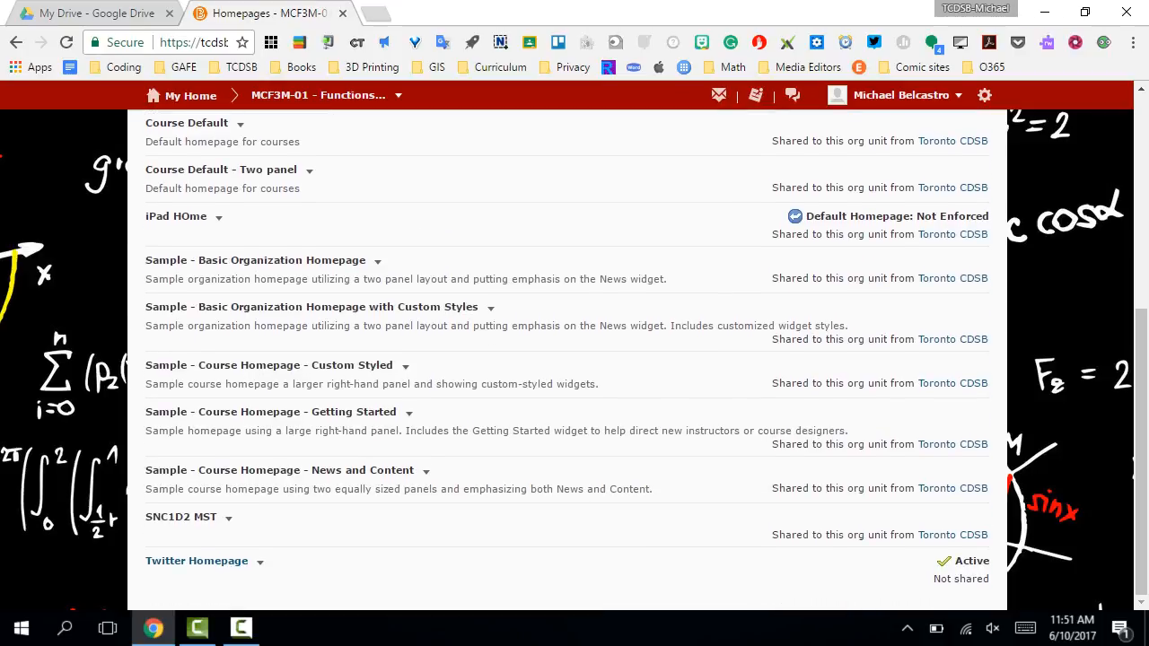
scroll(574, 359, "up", 3)
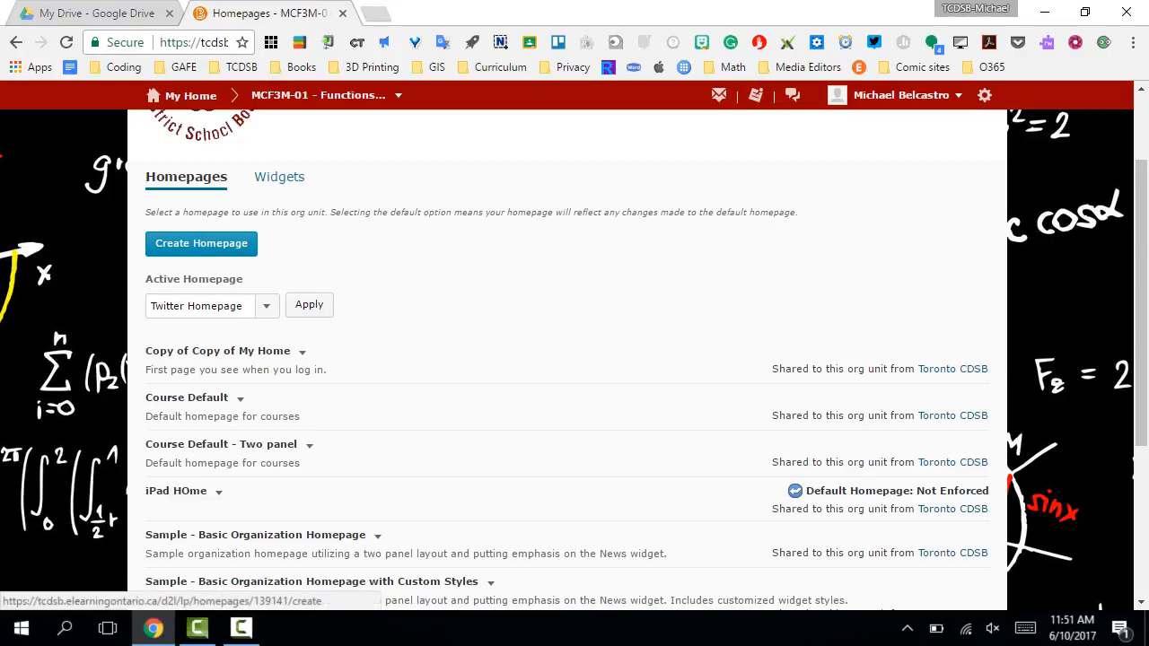
- Start a new homepage named "Test Homepage" with the description "test"
left_click(201, 244)
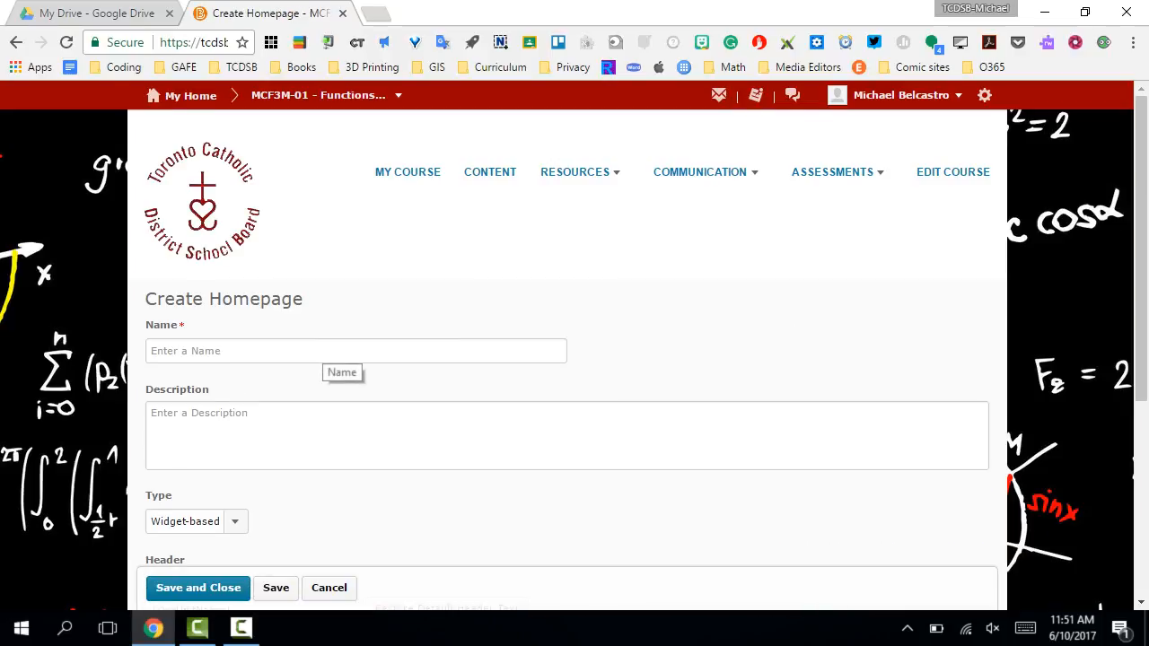
left_click(332, 352)
type("Test ")
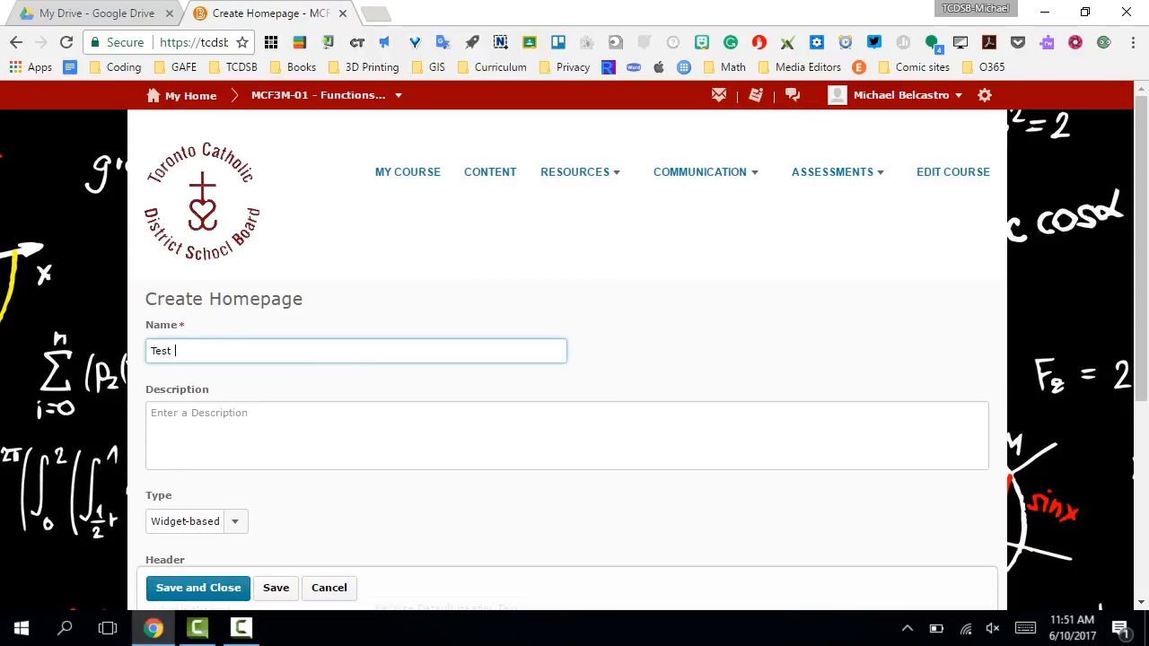
type("Homepage")
key("Tab")
type("test")
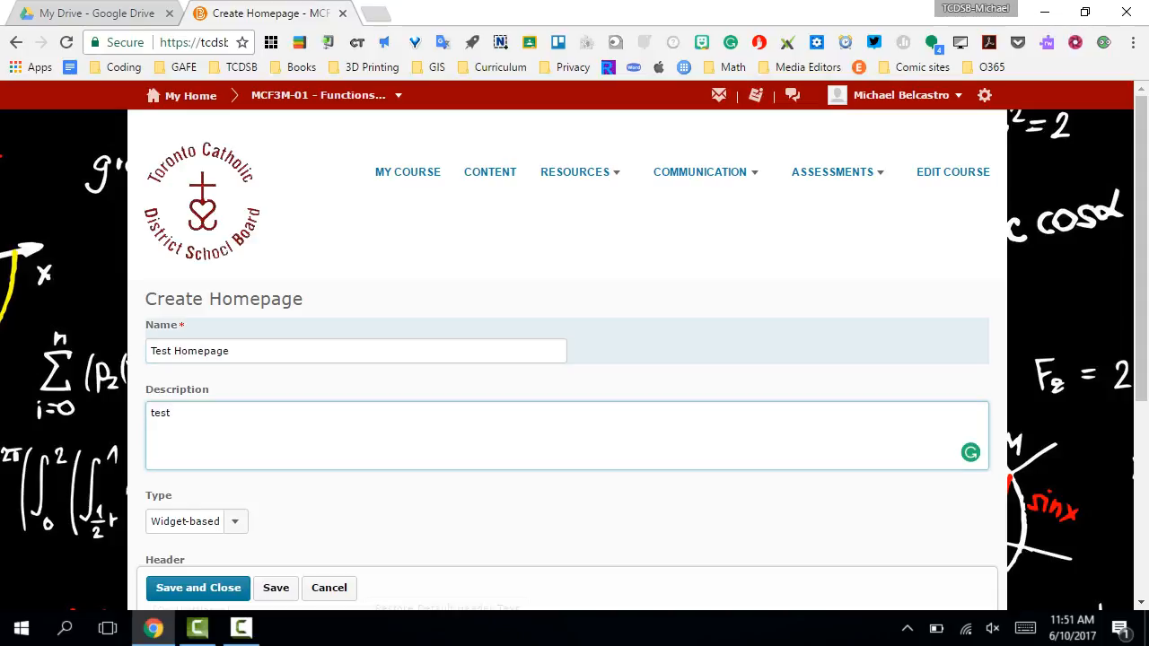
- Choose Widget-based as the type of the new homepage
scroll(575, 359, "down", 3)
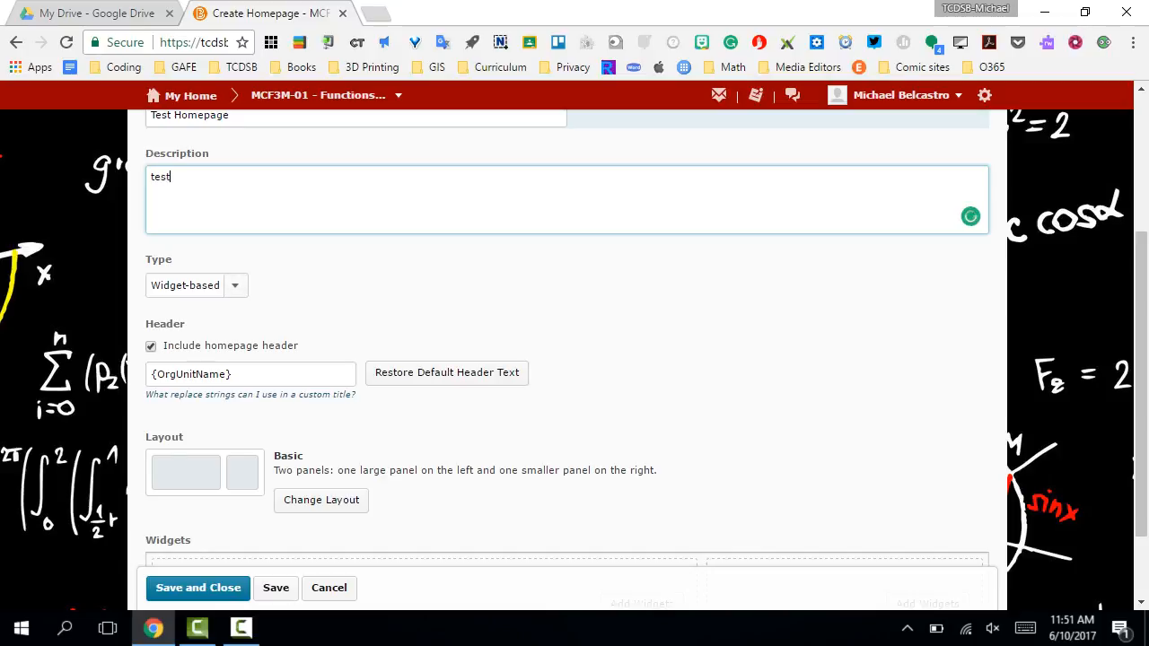
scroll(575, 359, "down", 1)
left_click(234, 186)
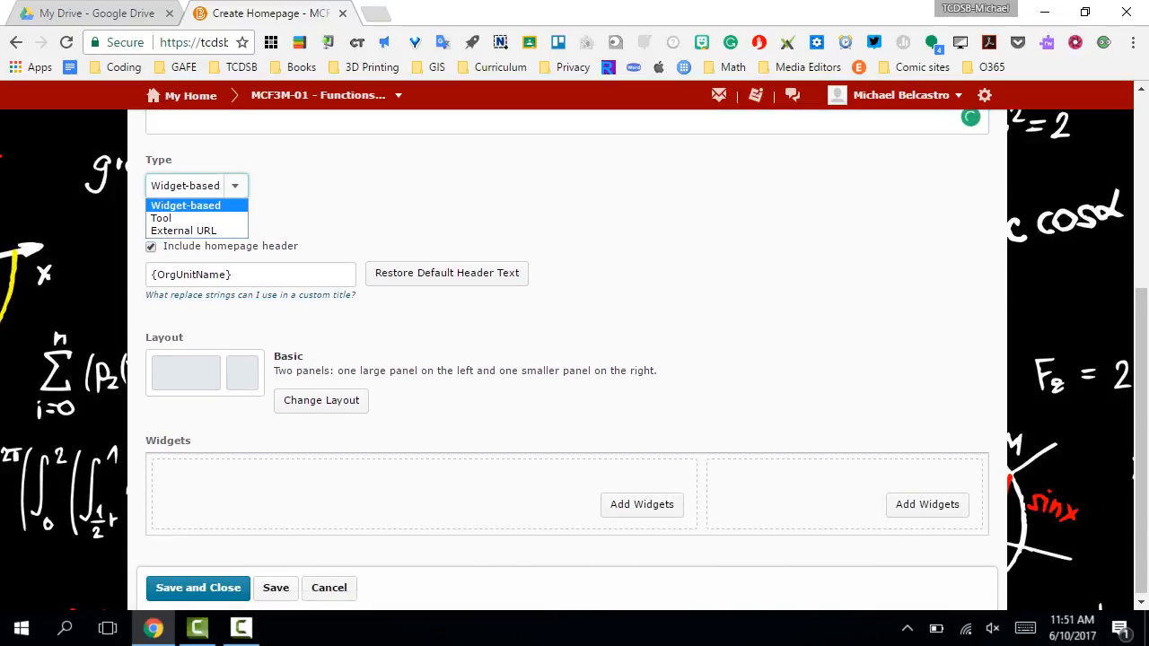
left_click(186, 206)
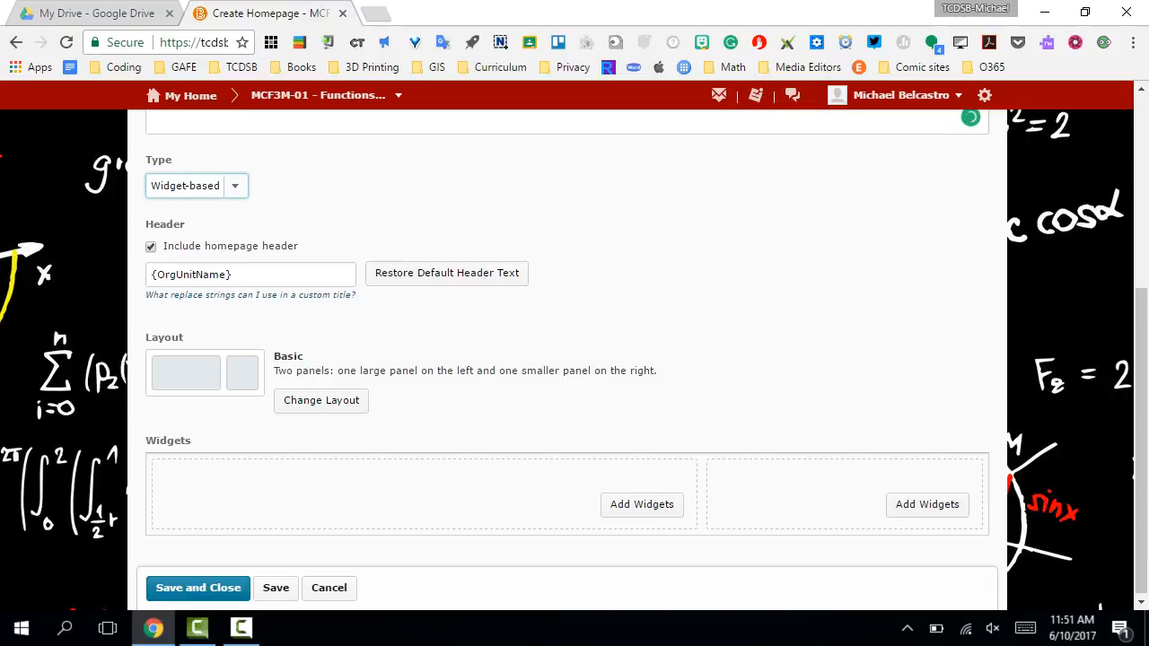
- Try the alternative panel layouts for the homepage and apply the two-panel Basic layout
scroll(568, 368, "down", 1)
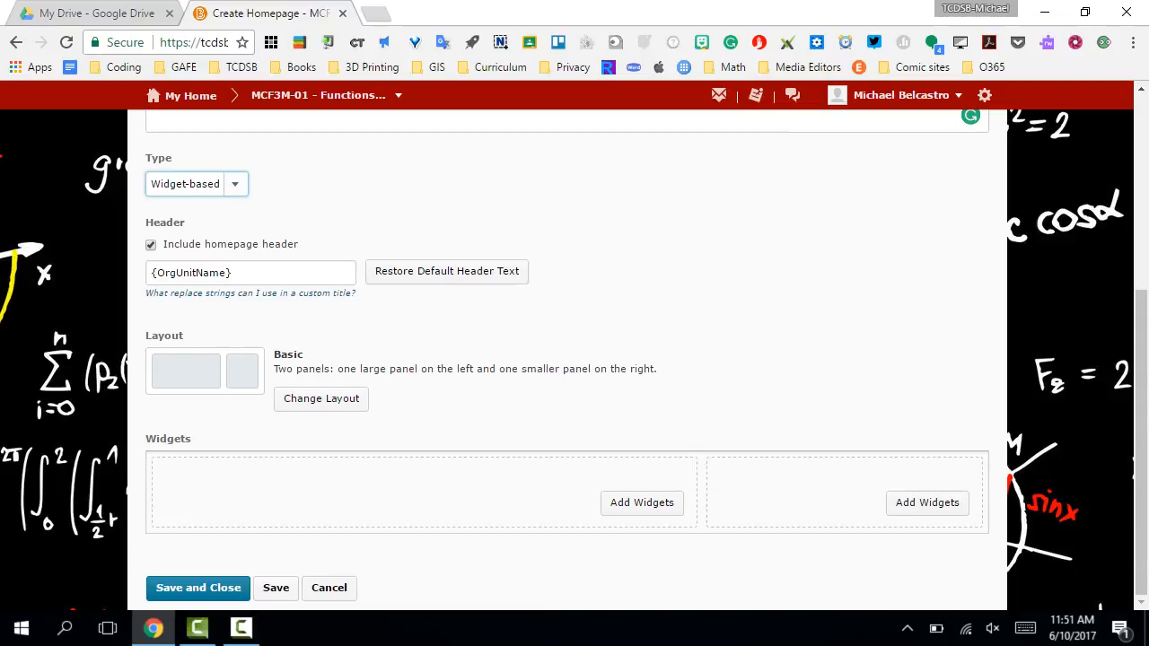
left_click(321, 399)
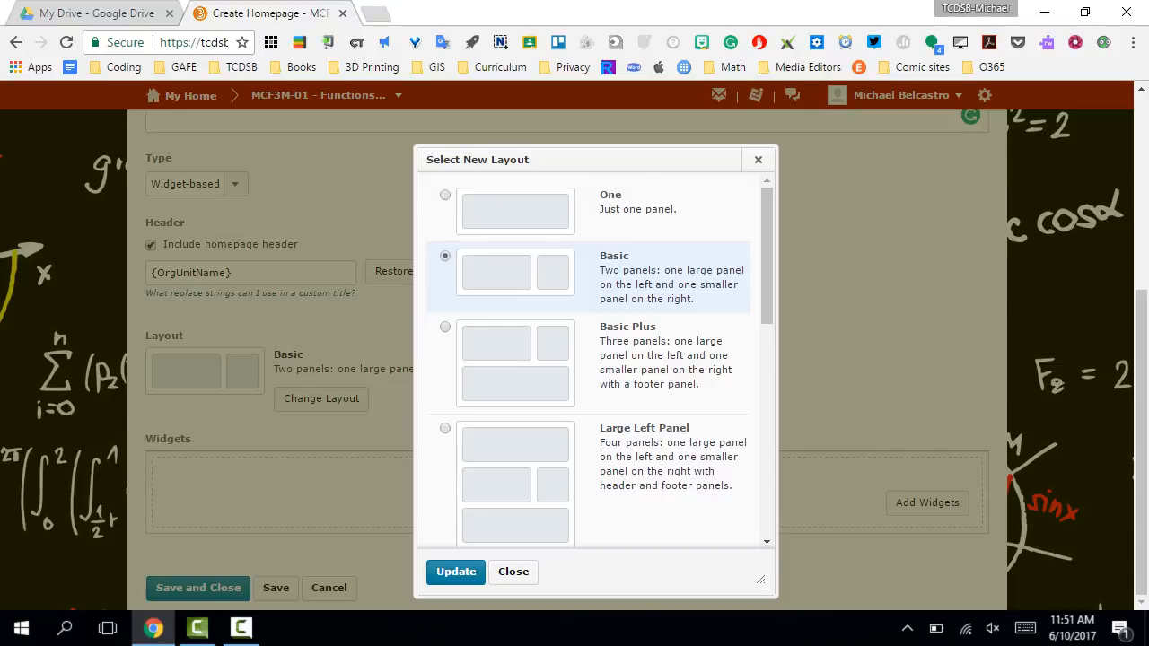
left_click(515, 212)
left_click(515, 364)
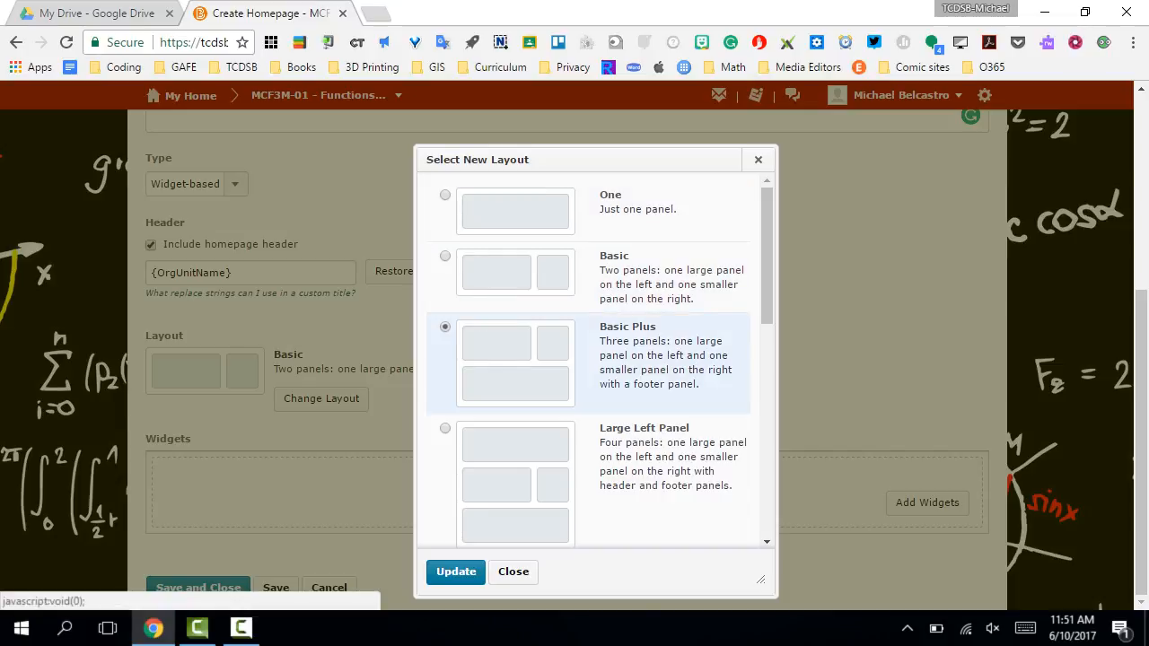
left_click(515, 484)
left_click(515, 272)
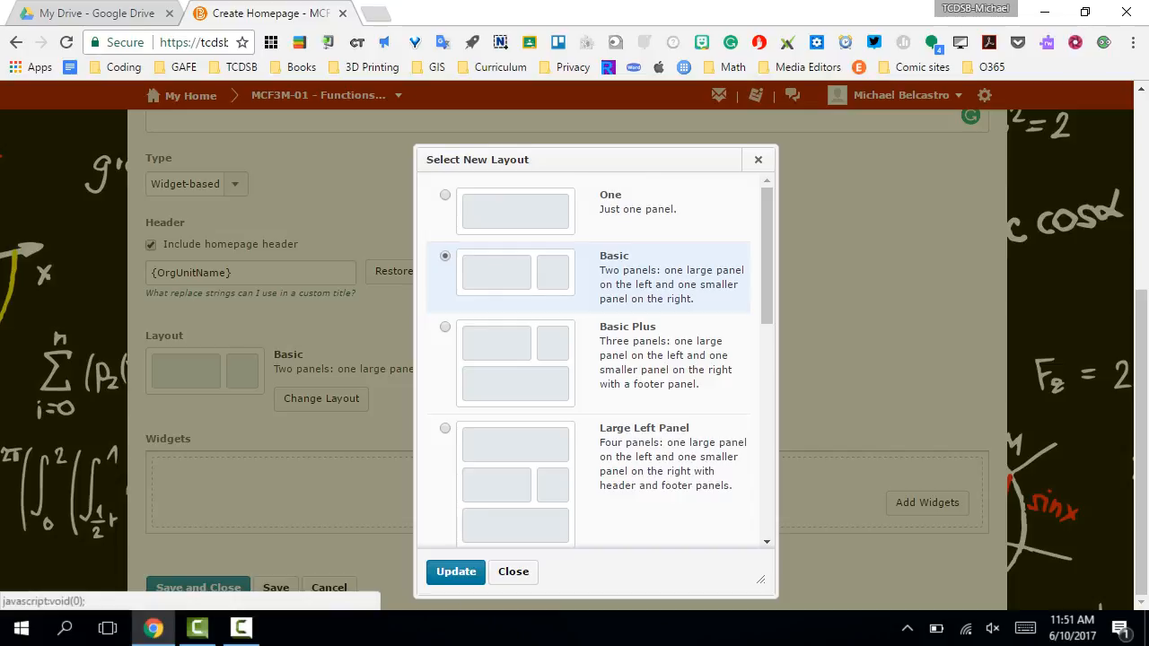
left_click(456, 572)
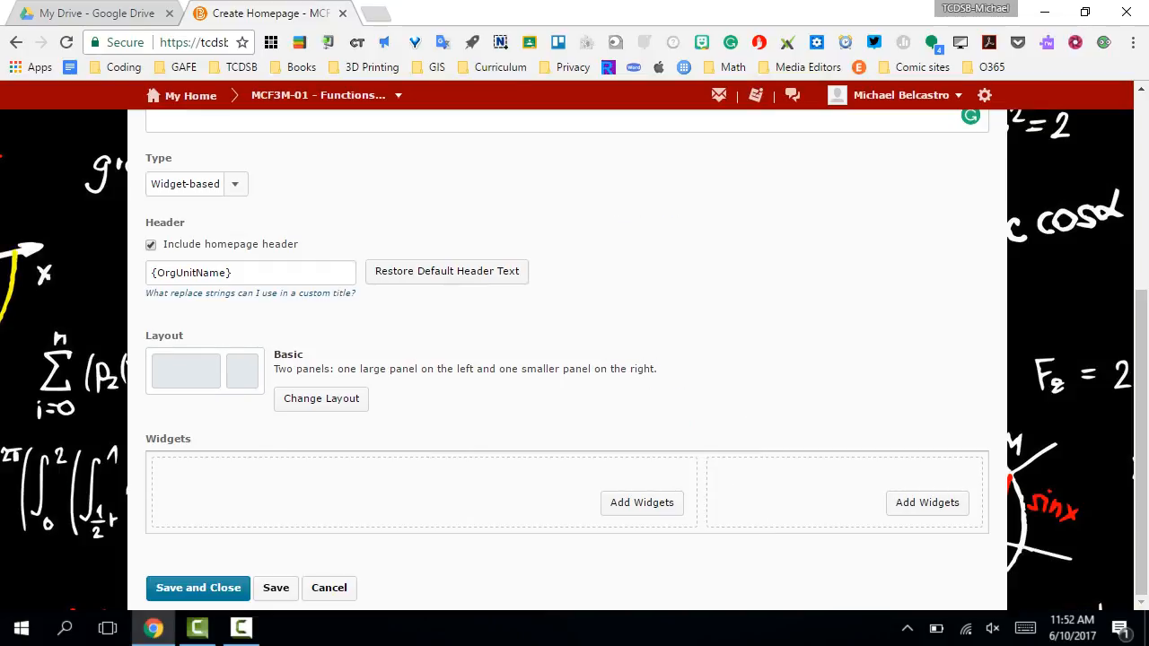
- Add the Activity Feed widget to the large panel of the homepage layout
left_click(642, 503)
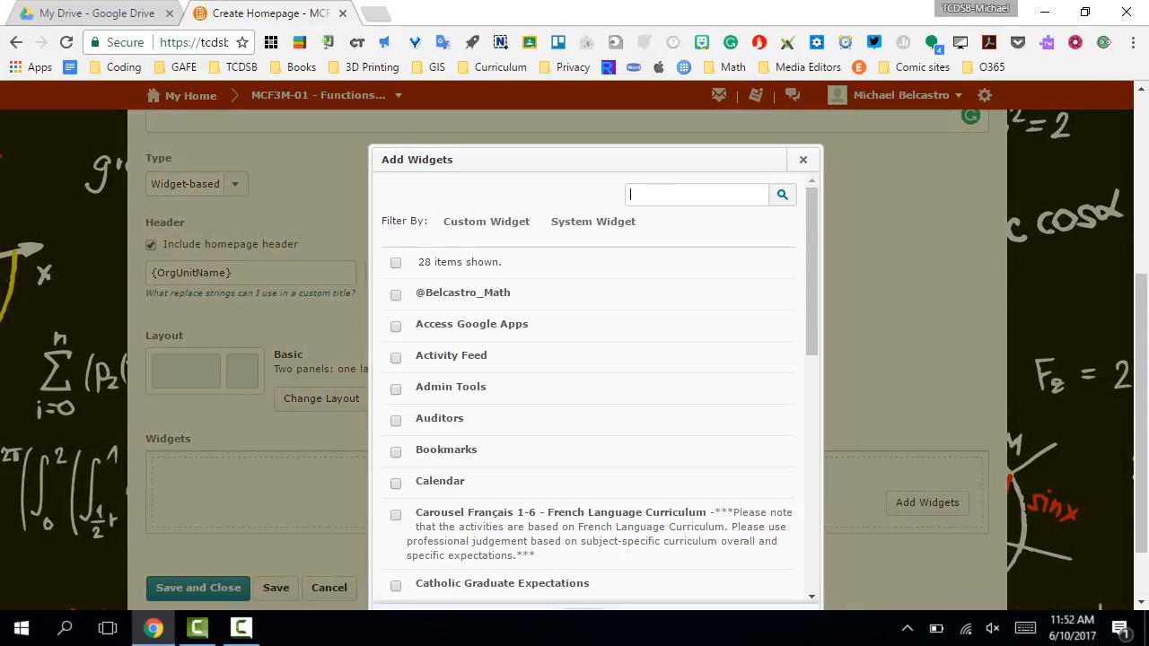
scroll(592, 386, "down", 3)
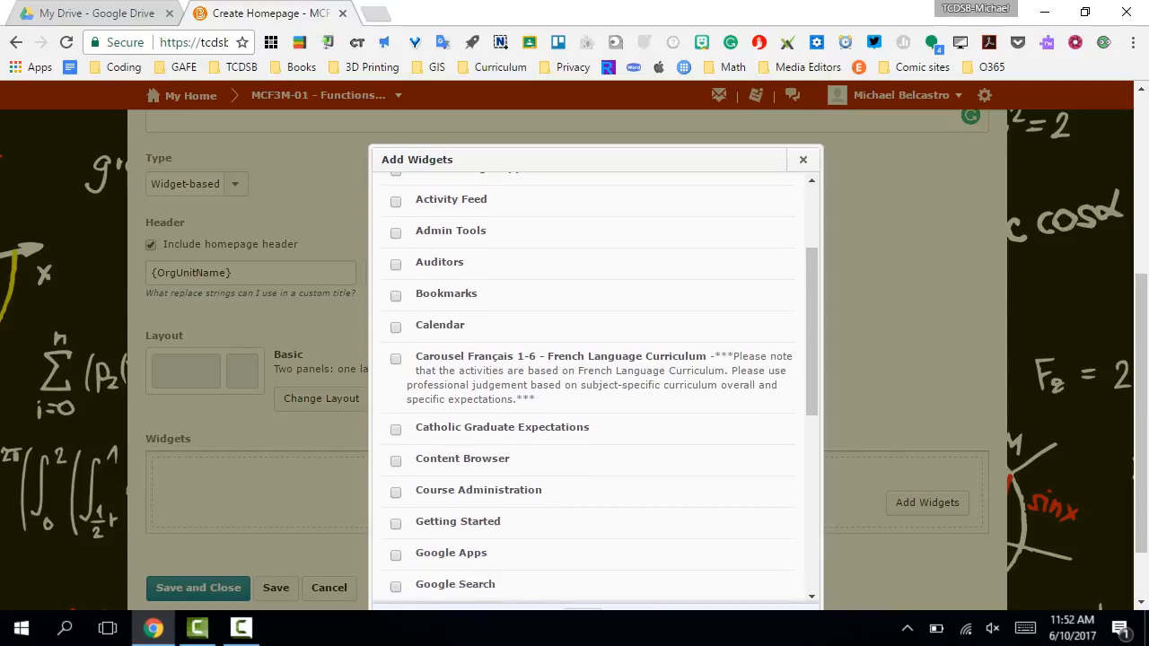
scroll(593, 386, "down", 4)
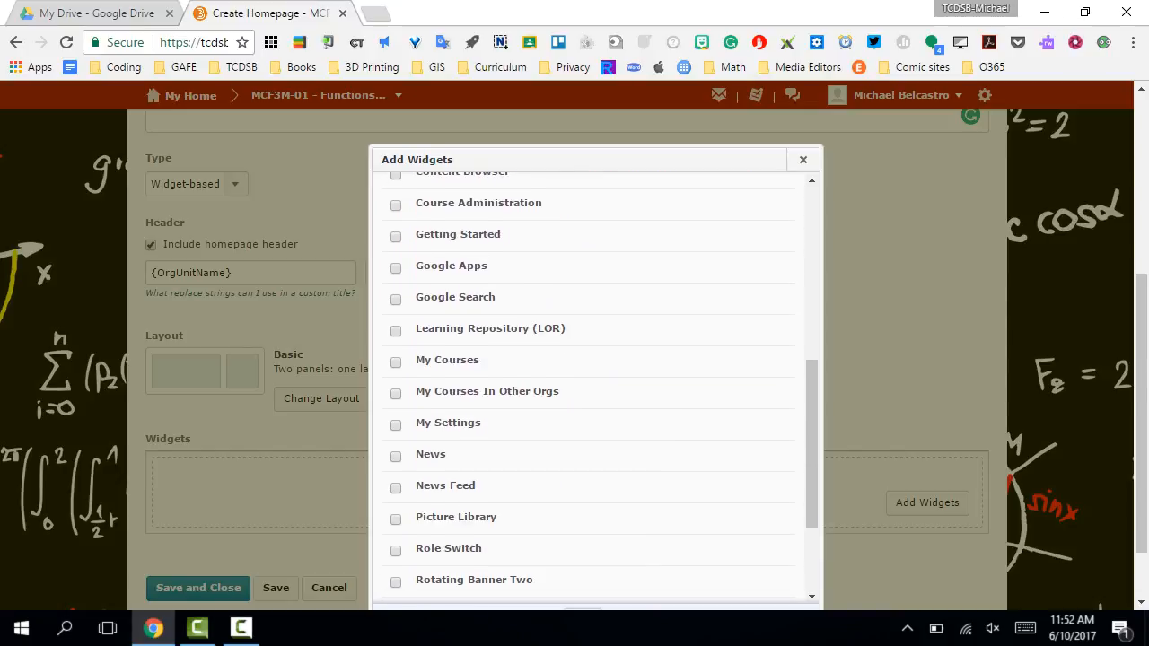
scroll(592, 386, "down", 1)
scroll(592, 386, "up", 3)
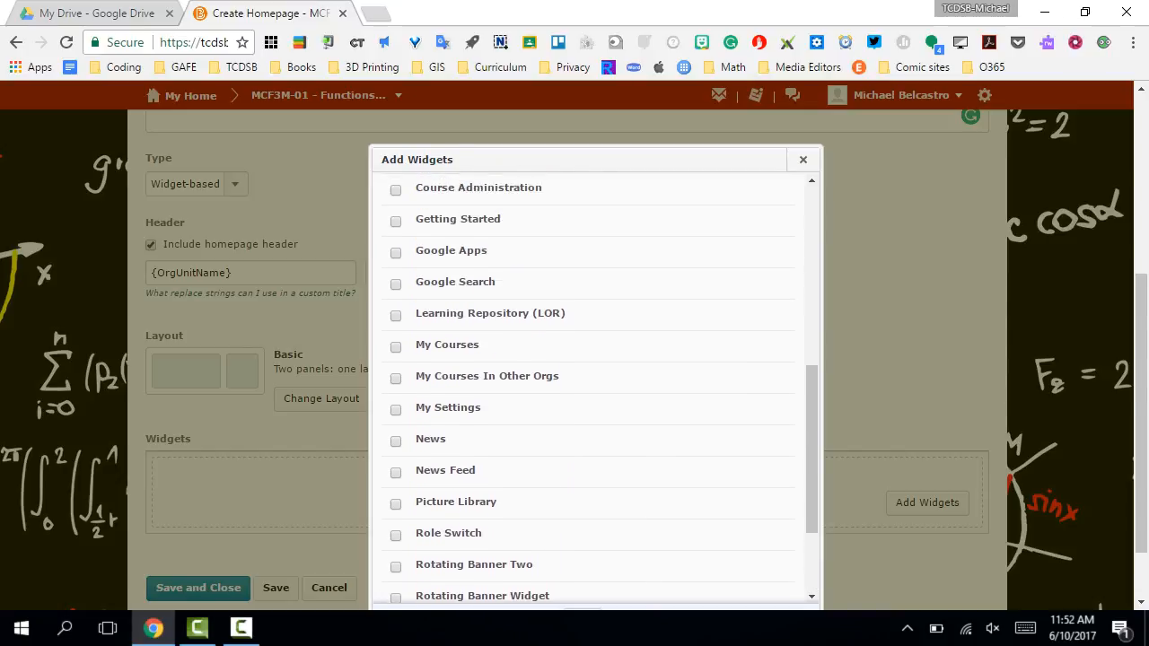
scroll(593, 386, "up", 2)
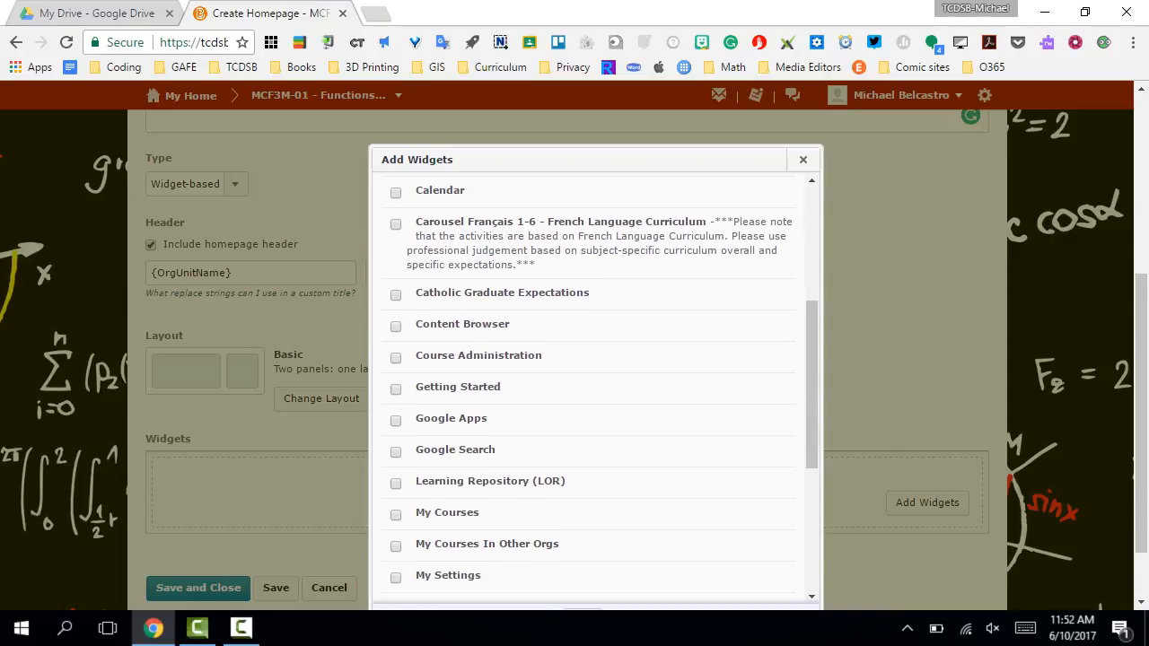
scroll(593, 386, "down", 3)
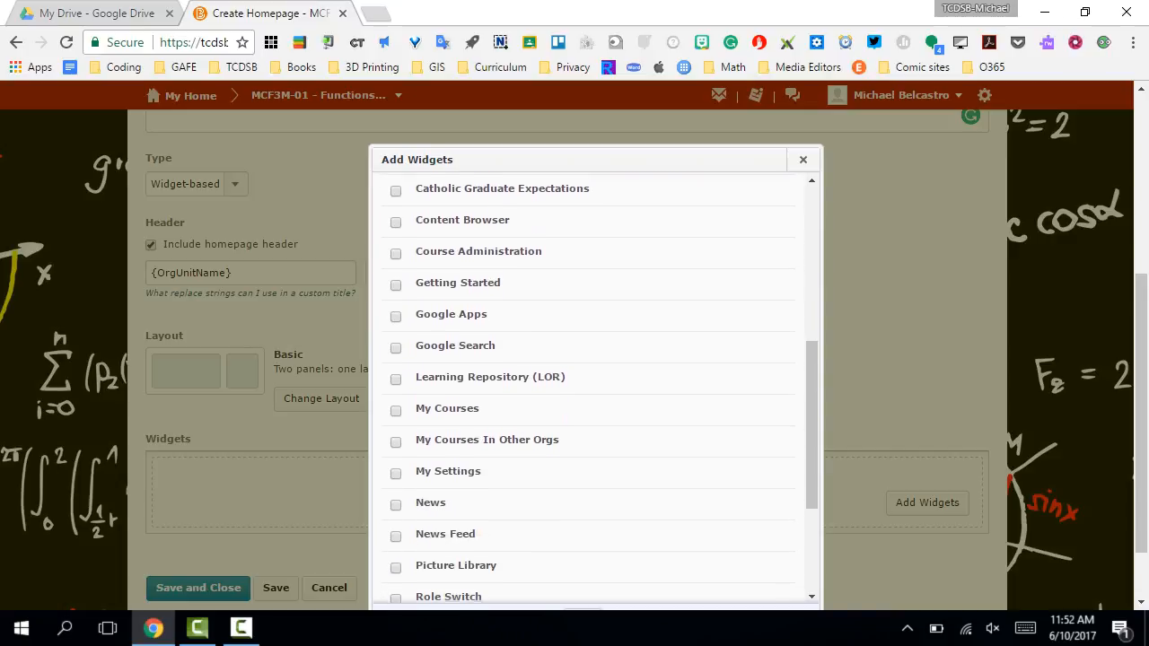
scroll(593, 386, "up", 5)
scroll(593, 386, "up", 2)
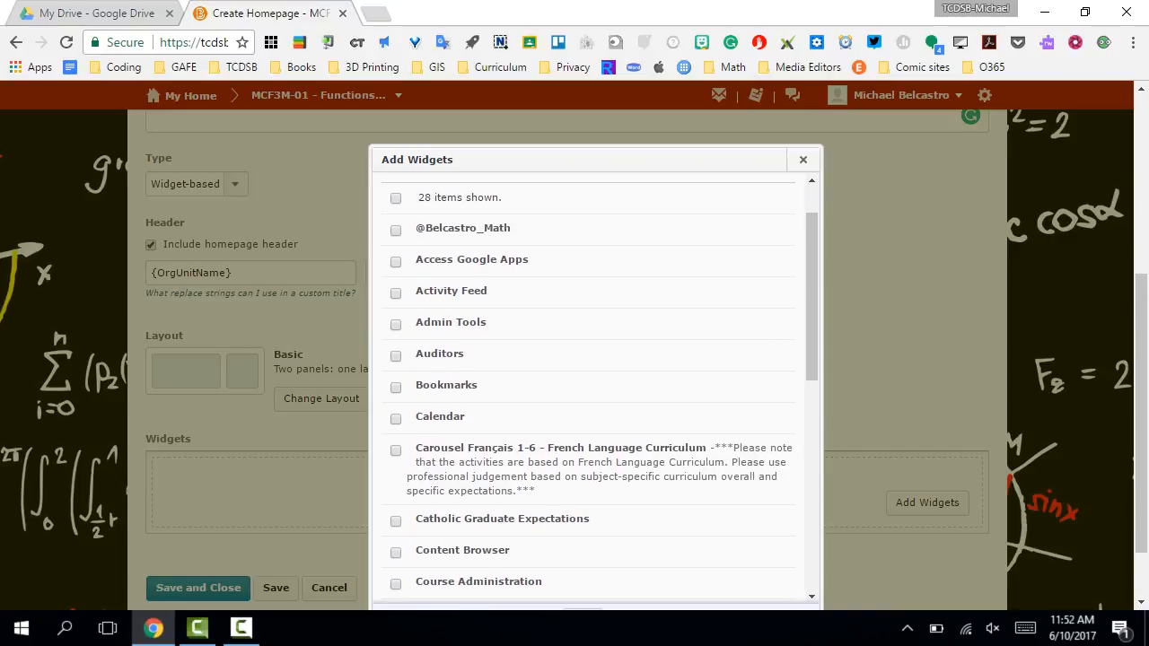
left_click(395, 294)
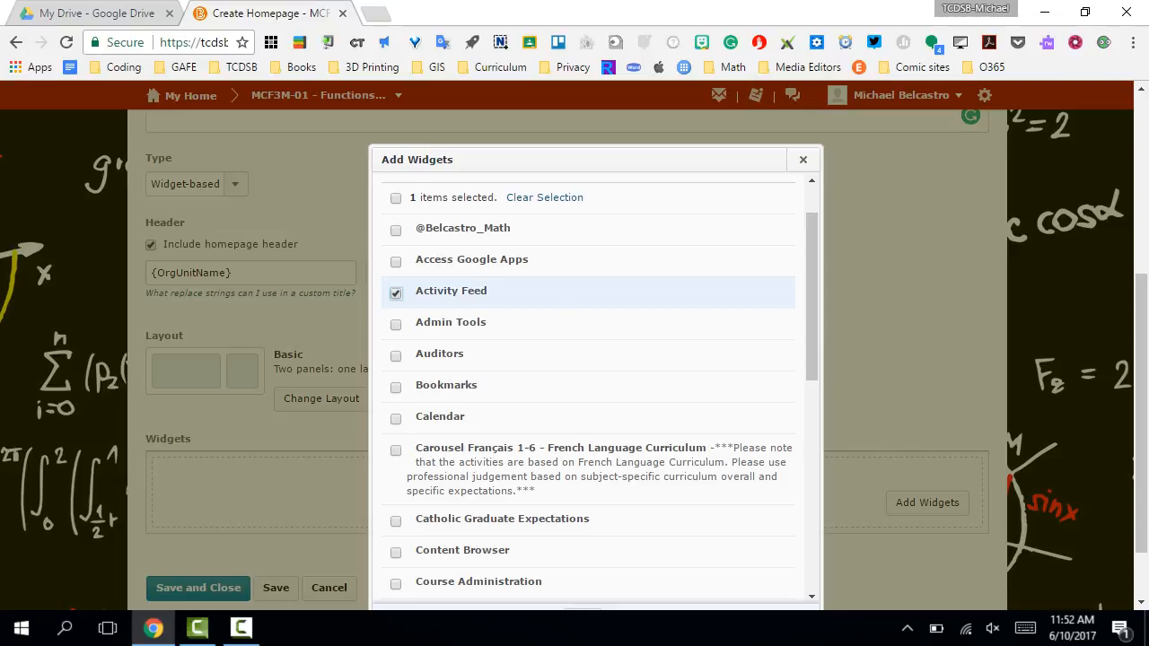
scroll(592, 386, "down", 10)
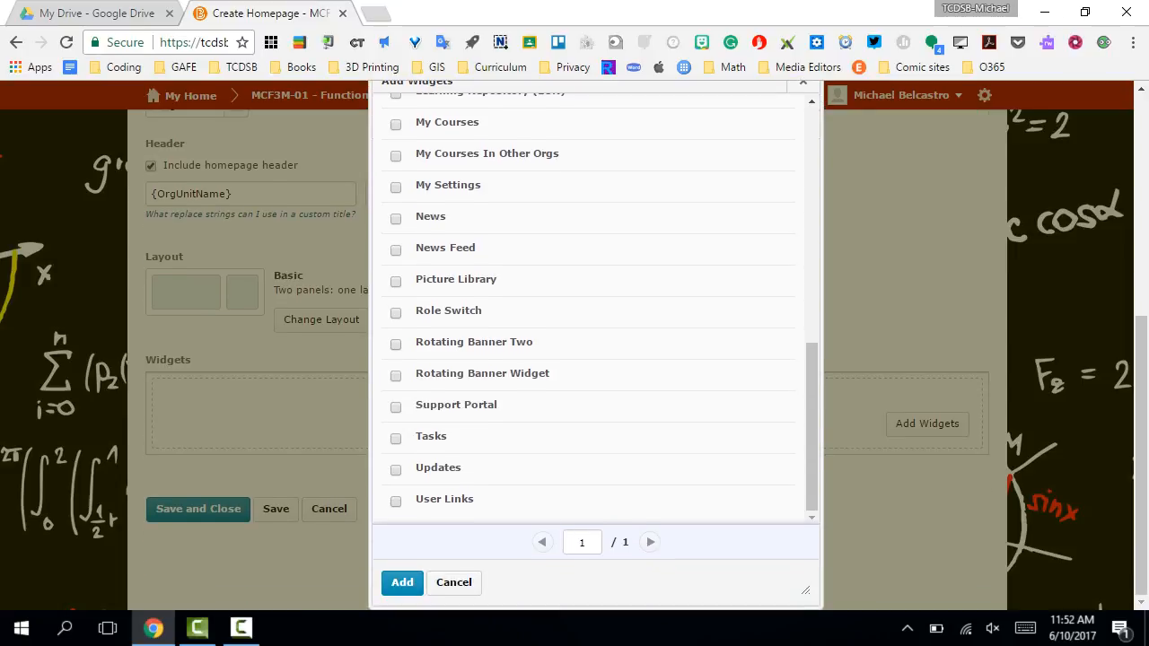
left_click(402, 581)
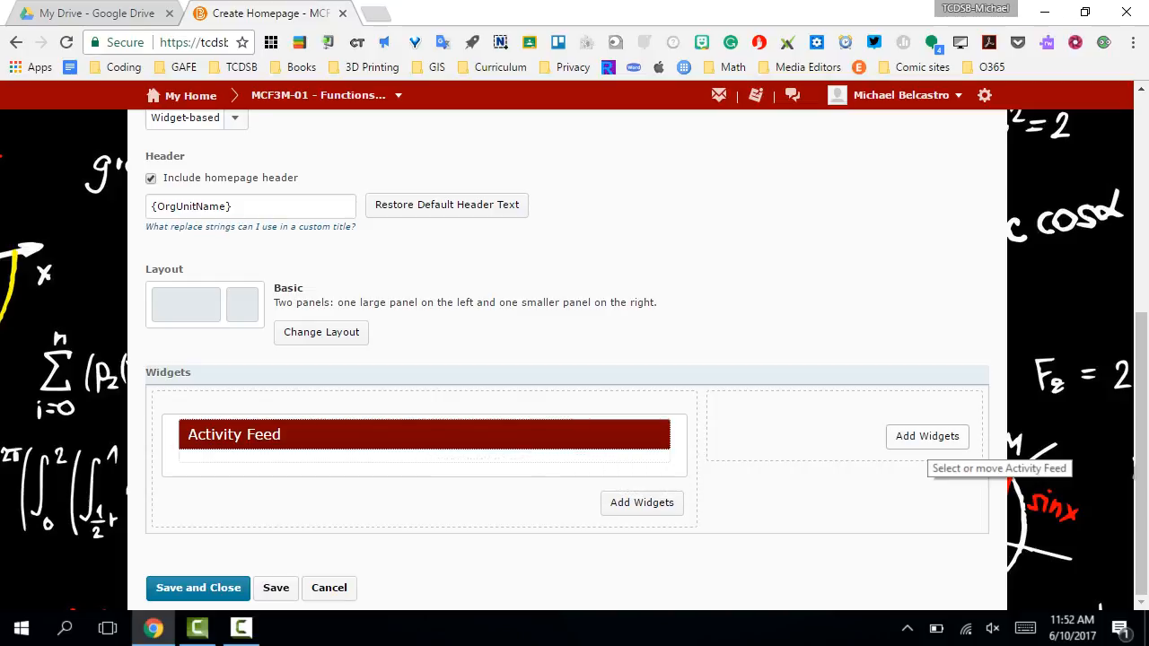
- Add the Content Browser widget to the smaller panel of the homepage layout
left_click(928, 438)
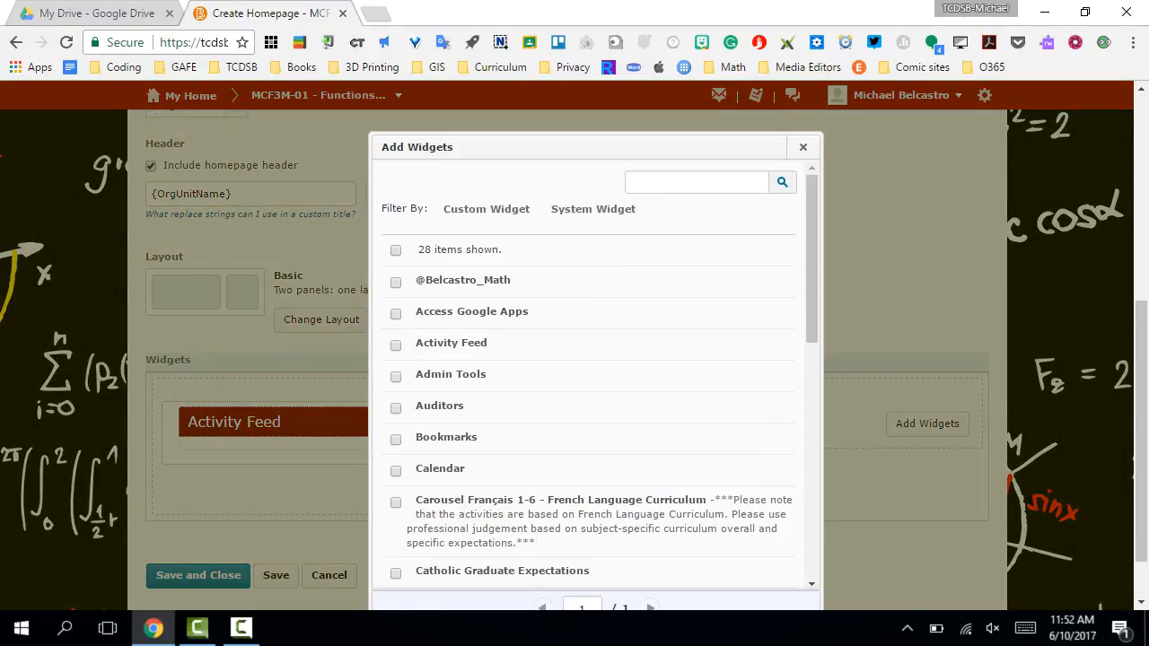
scroll(593, 377, "down", 3)
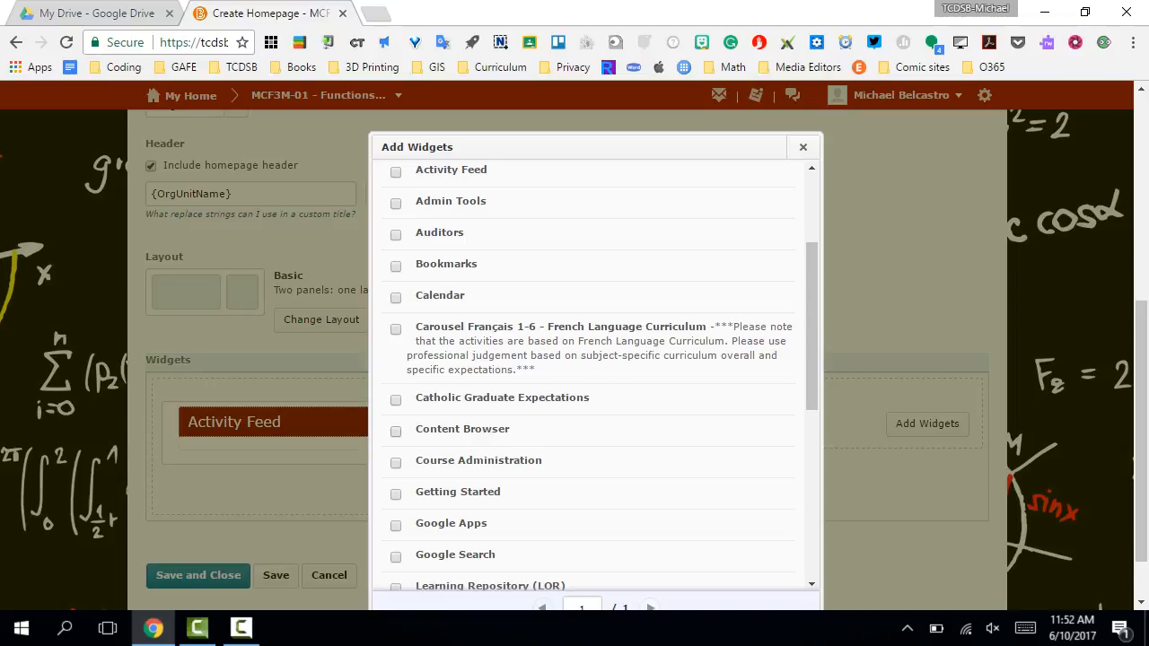
left_click(396, 431)
scroll(395, 431, "down", 5)
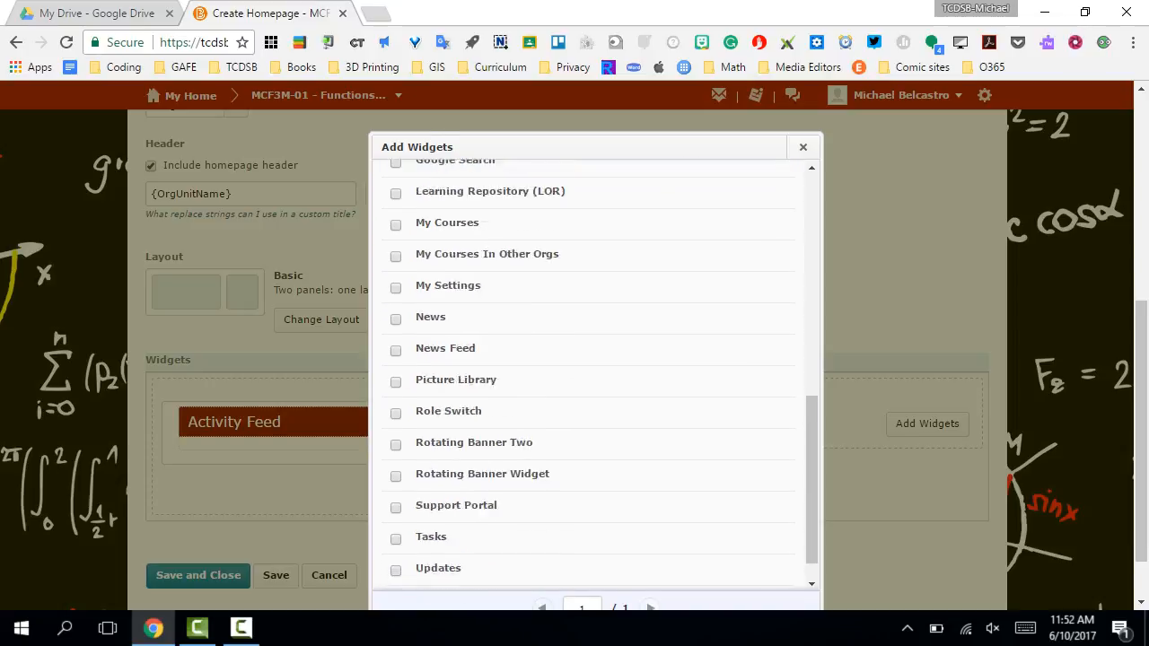
scroll(593, 377, "down", 2)
left_click(402, 582)
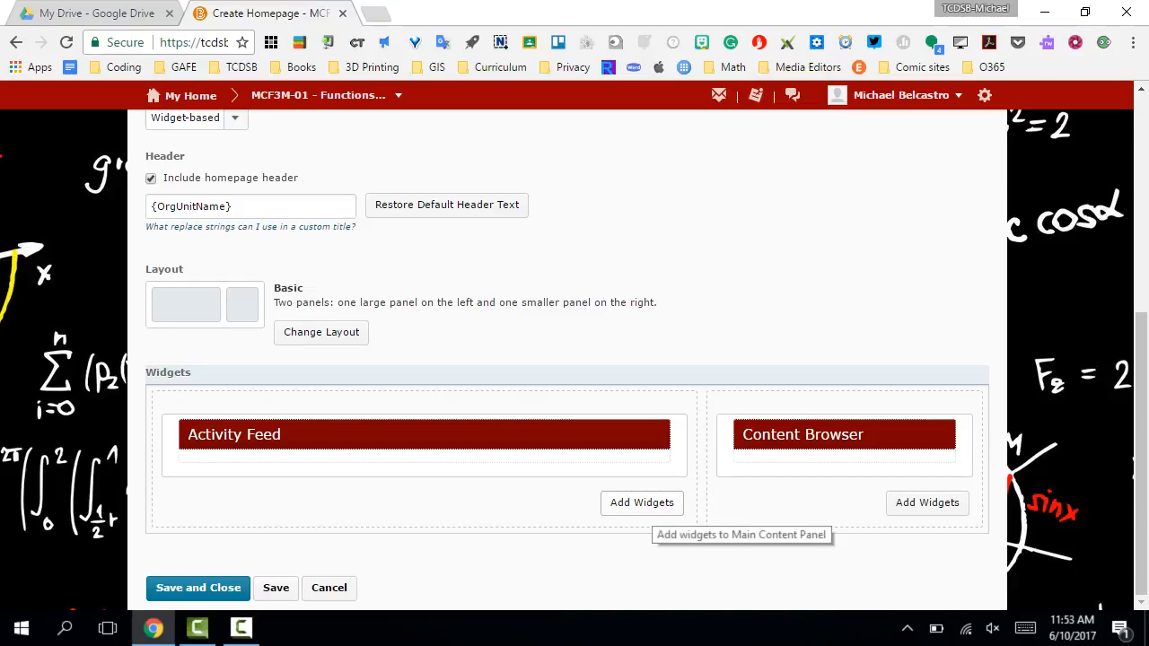
- Add the teacher's Twitter-handle widget to the large panel, below Activity Feed
left_click(642, 503)
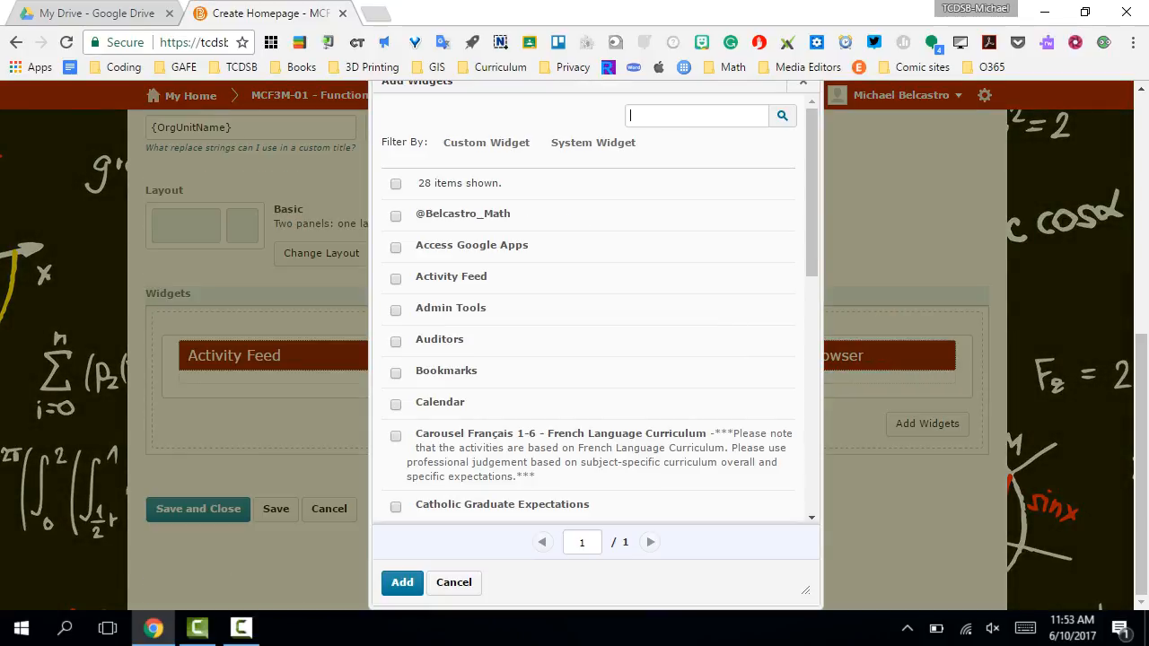
scroll(595, 306, "down", 1)
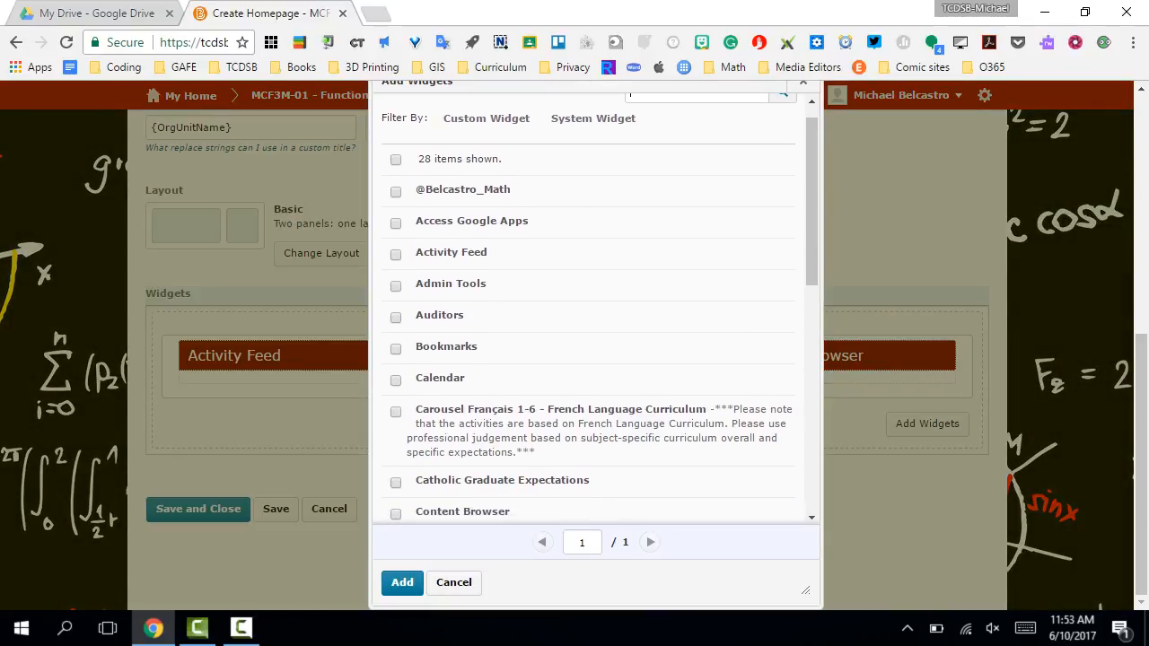
left_click(395, 192)
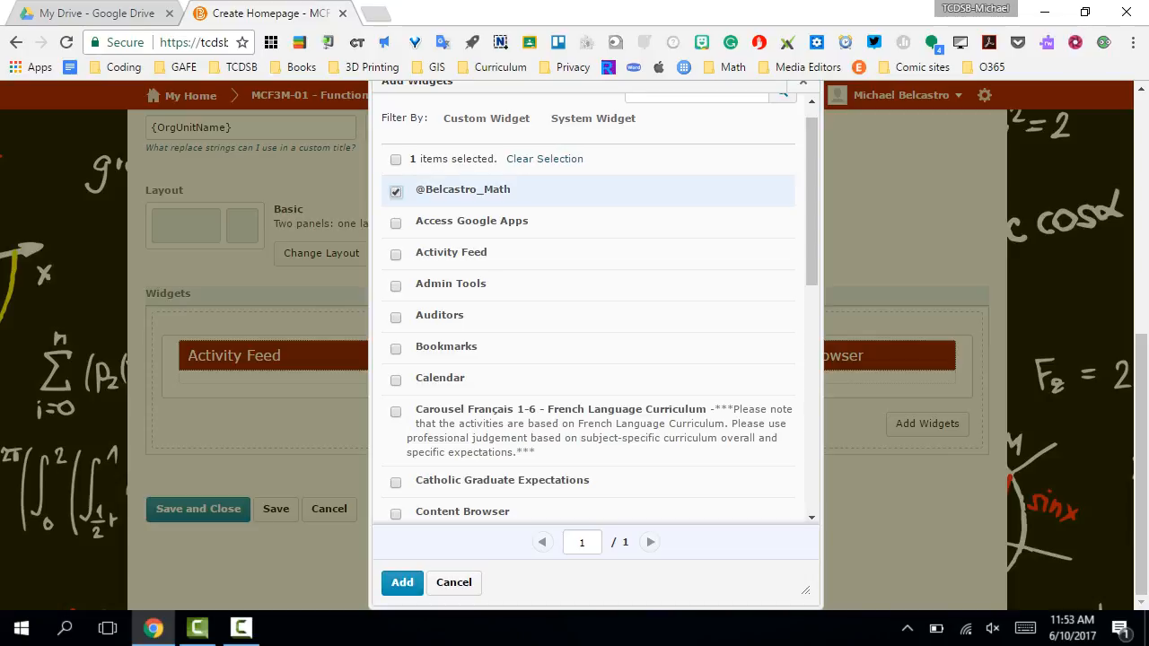
left_click(402, 583)
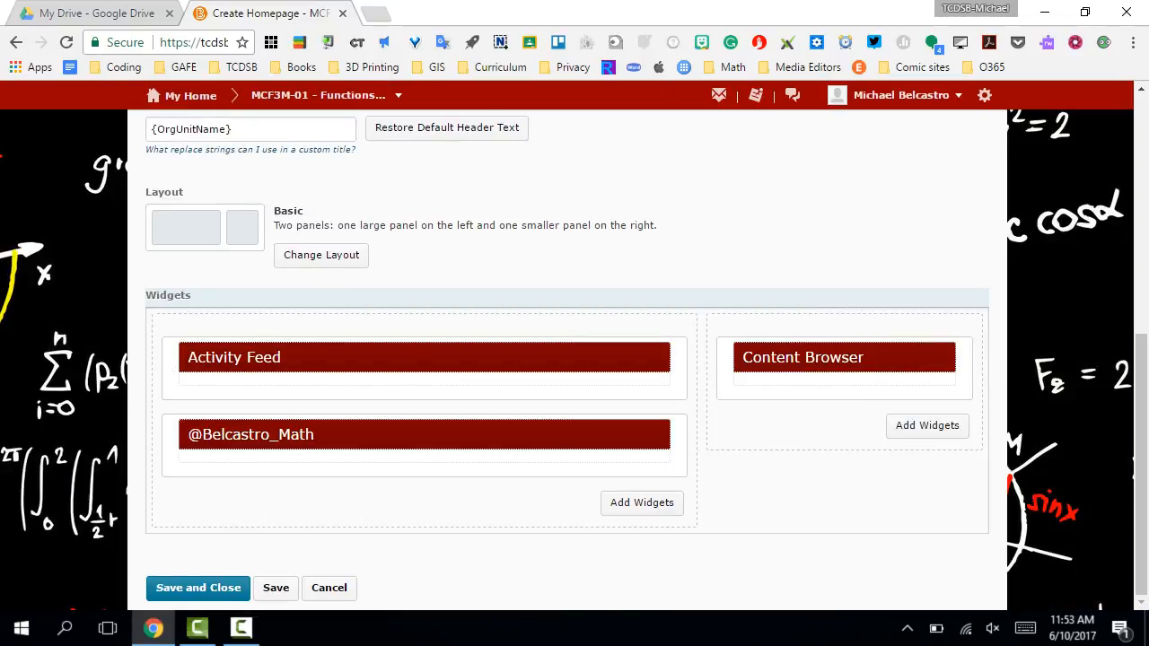
- Add the Calendar widget to the smaller panel below Content Browser, and save and close the homepage
left_click(925, 429)
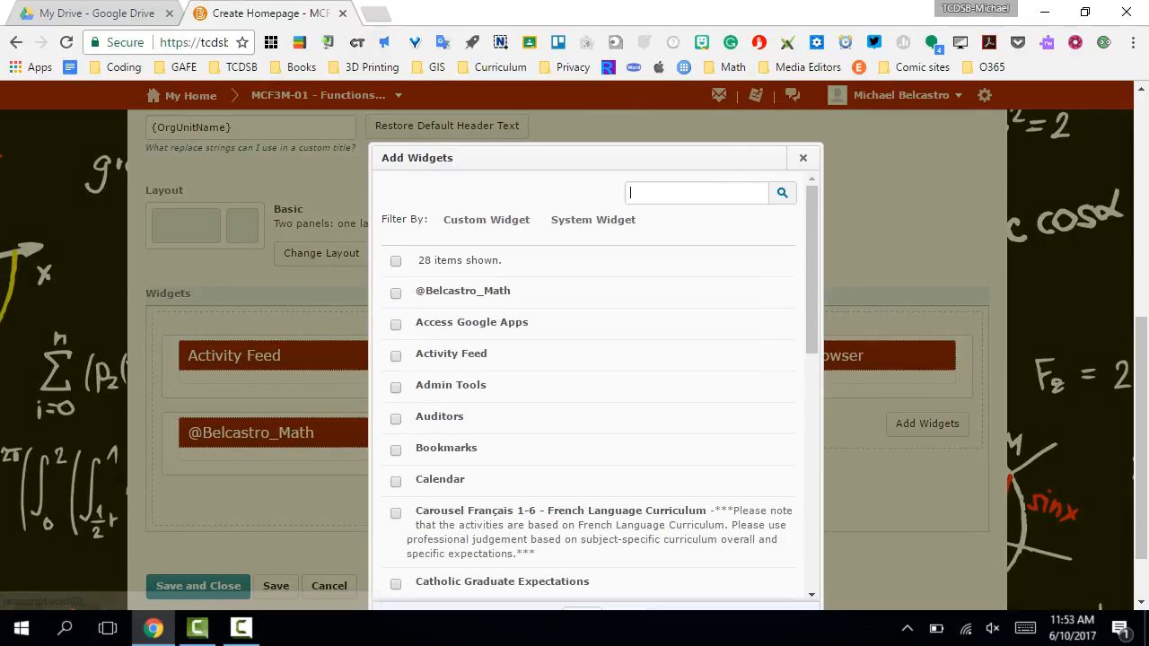
scroll(593, 386, "down", 1)
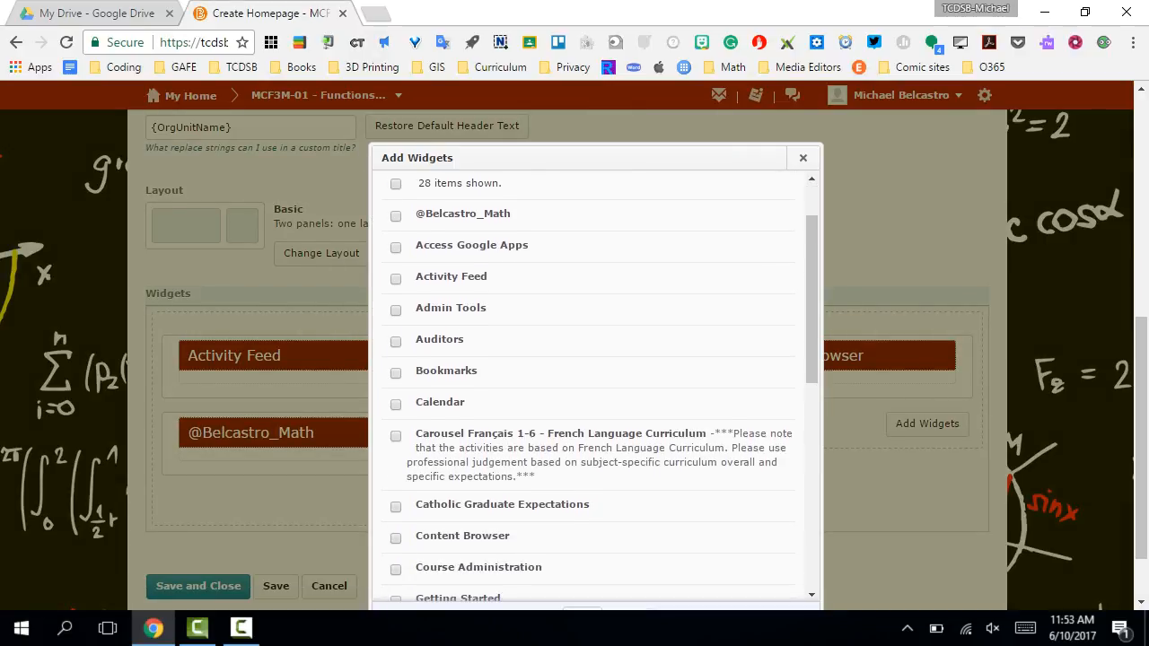
left_click(396, 405)
scroll(592, 404, "down", 6)
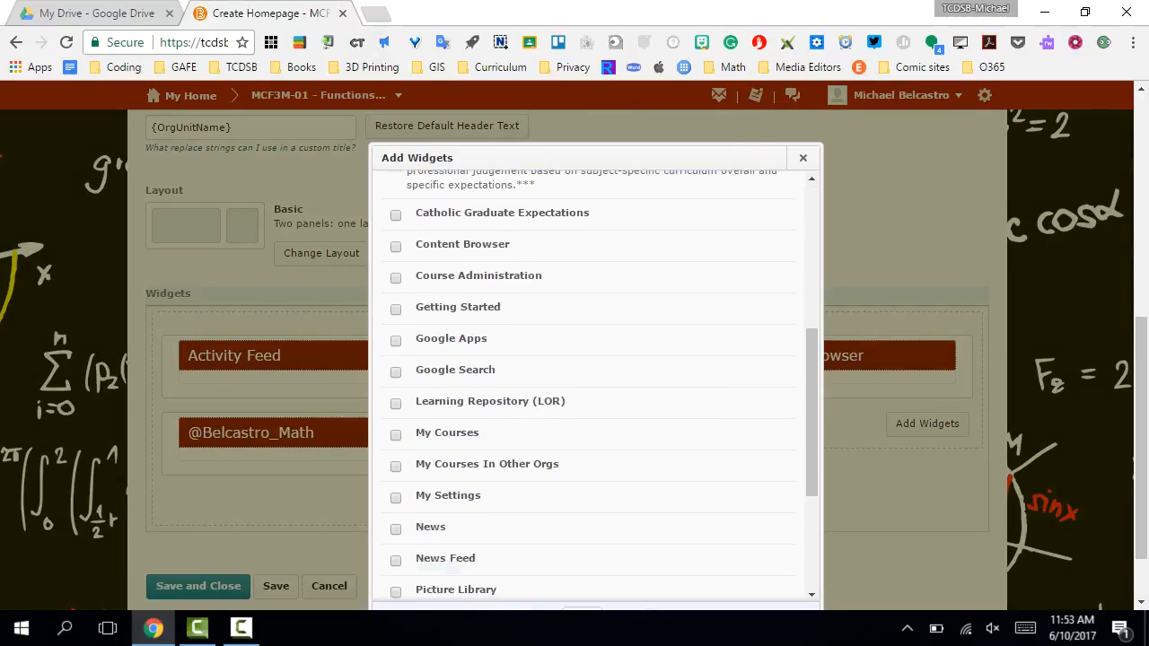
scroll(593, 386, "down", 1)
left_click(402, 597)
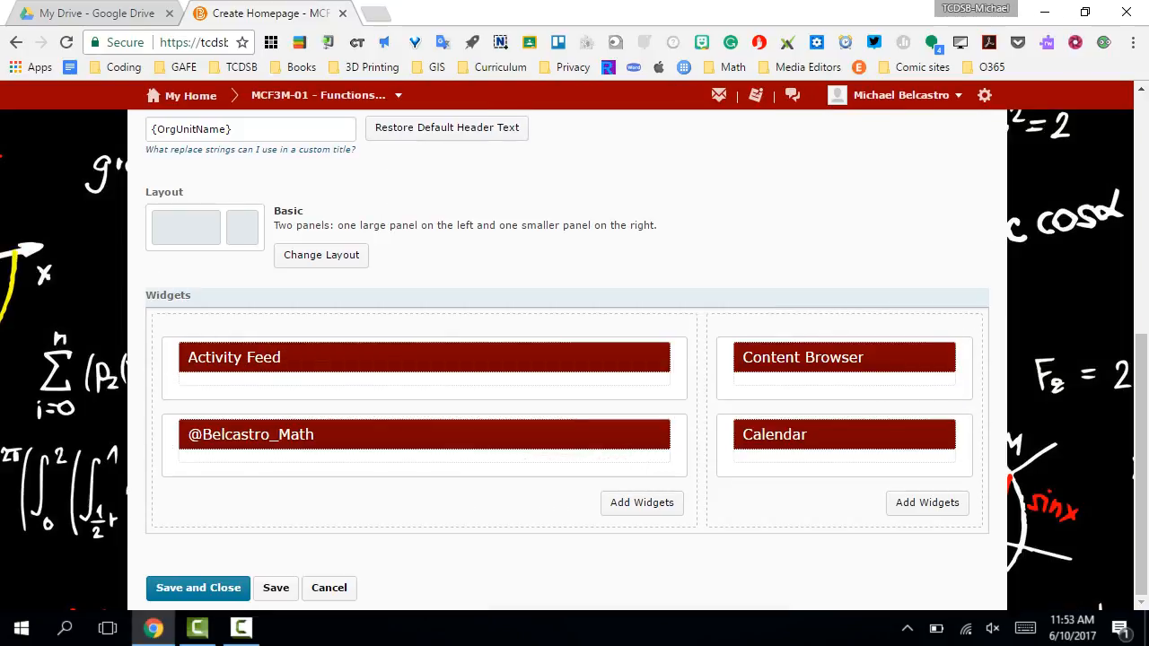
left_click(198, 588)
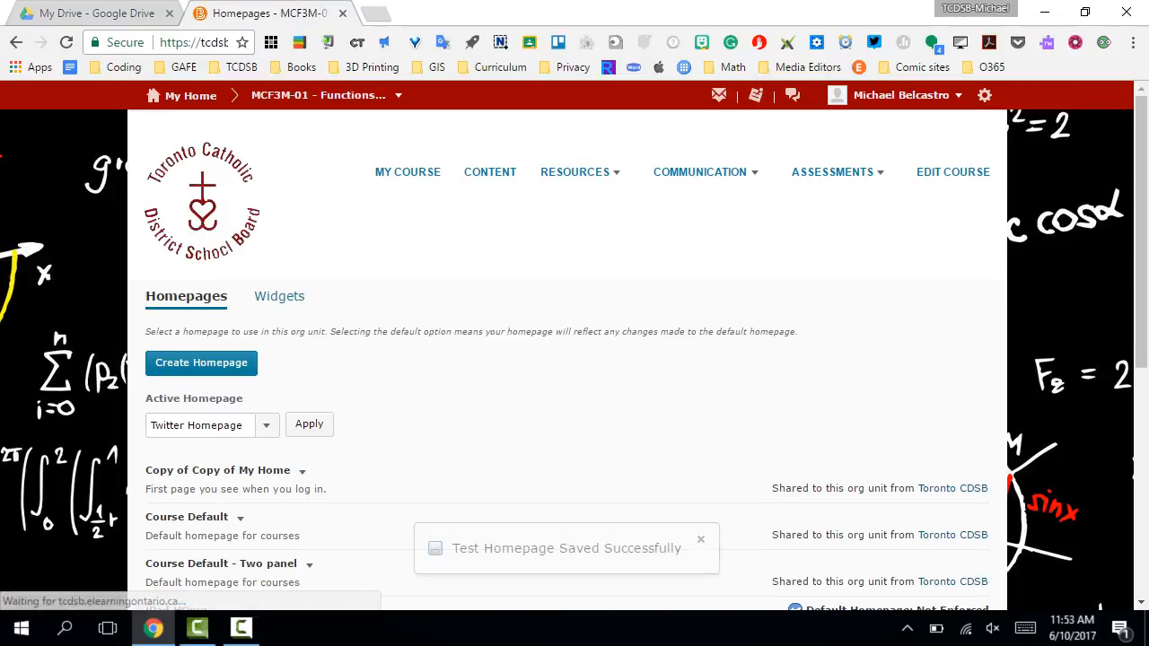
- Set Test Homepage as the course's active homepage and apply the change
scroll(568, 359, "down", 1)
scroll(568, 359, "down", 1)
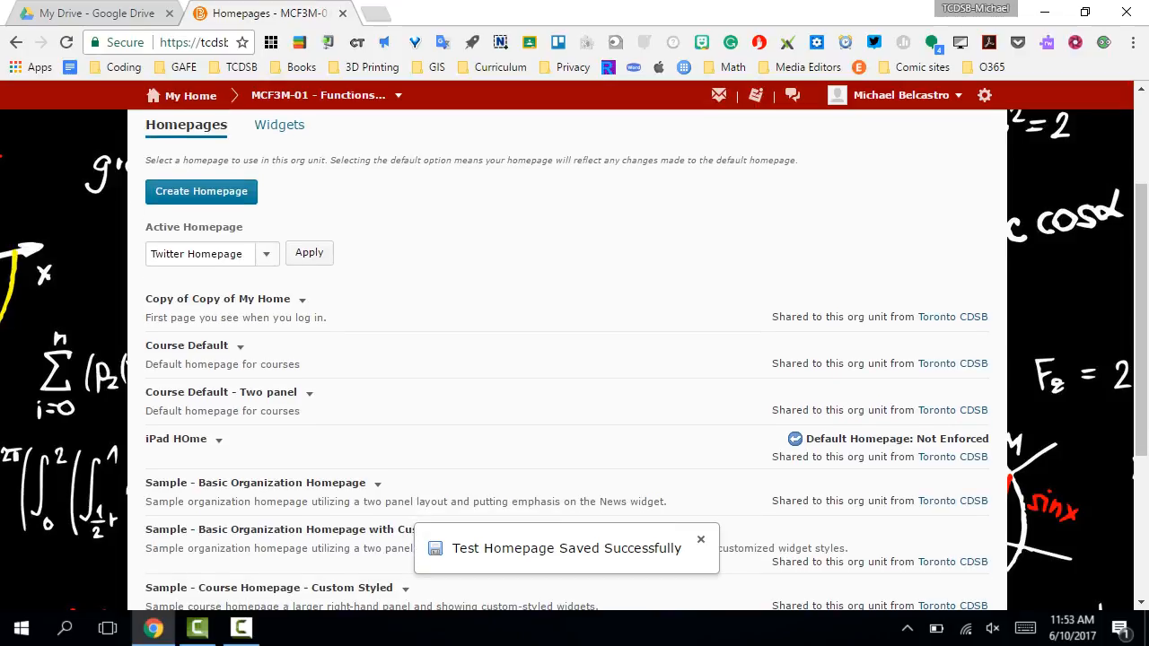
left_click(266, 254)
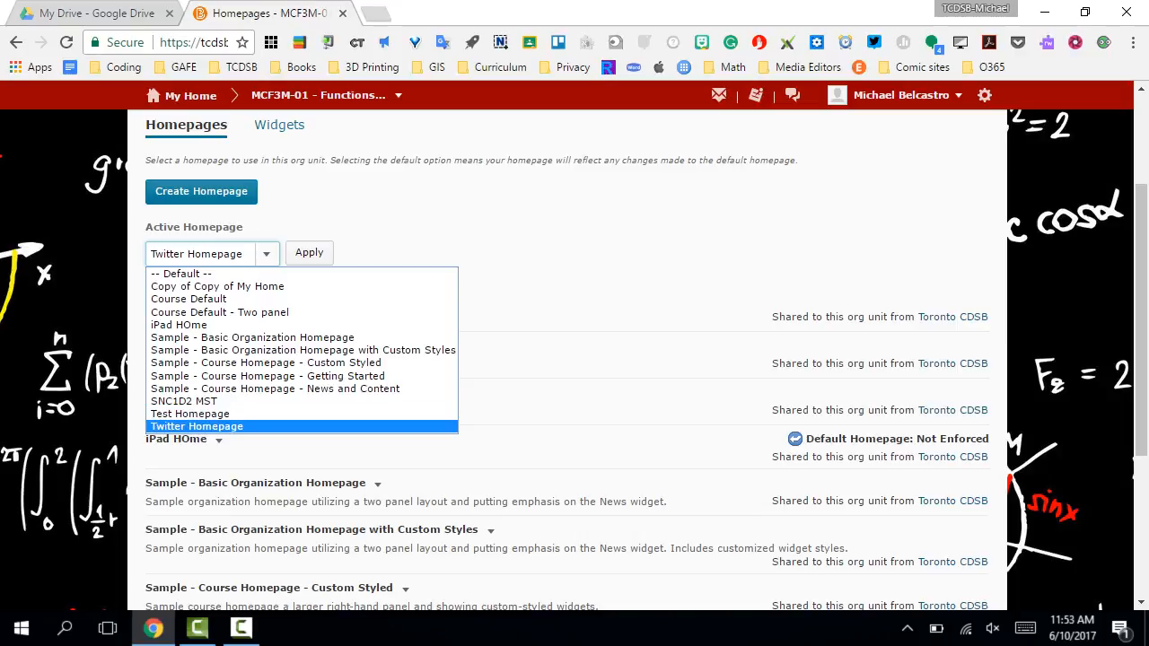
left_click(191, 413)
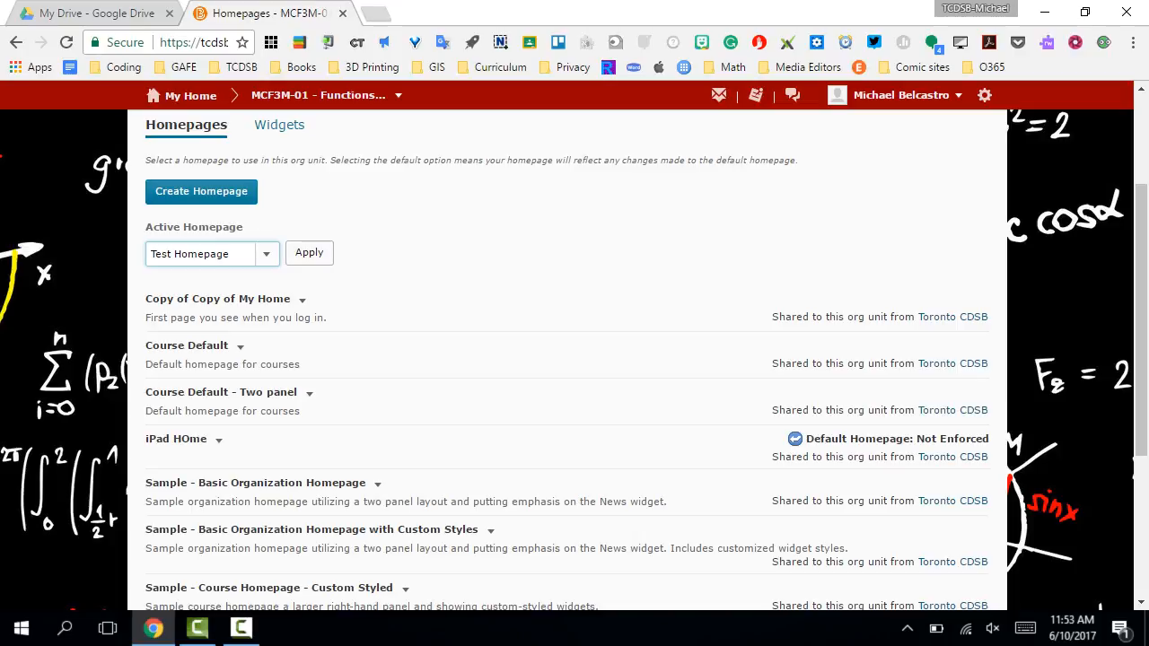
scroll(574, 360, "down", 3)
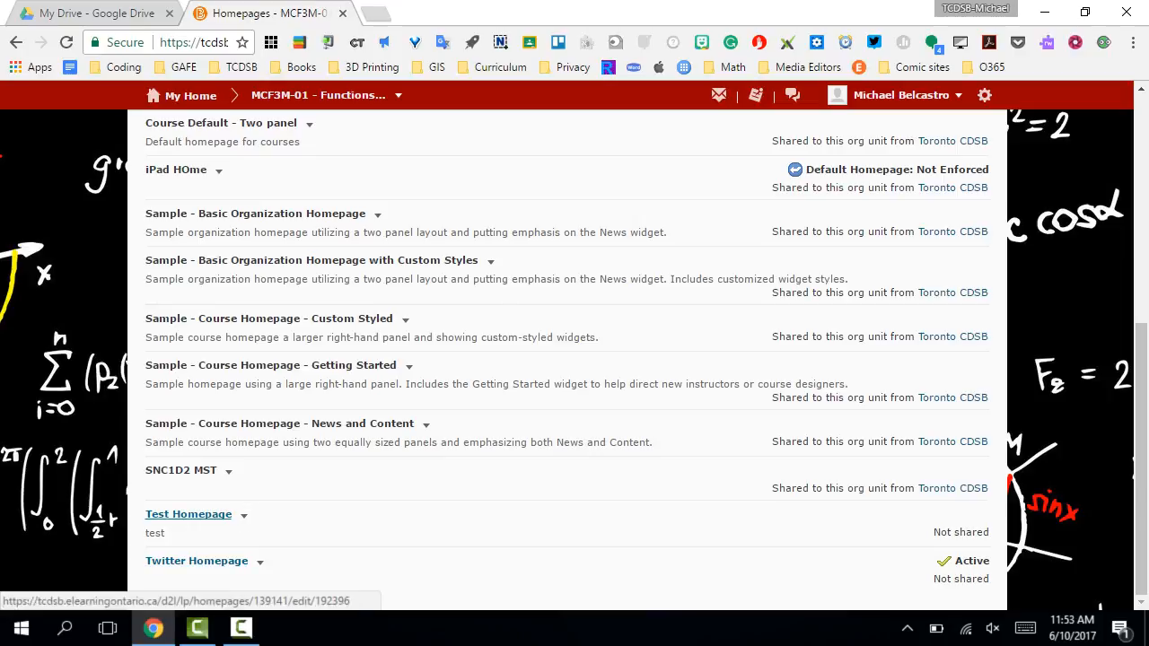
left_click(244, 515)
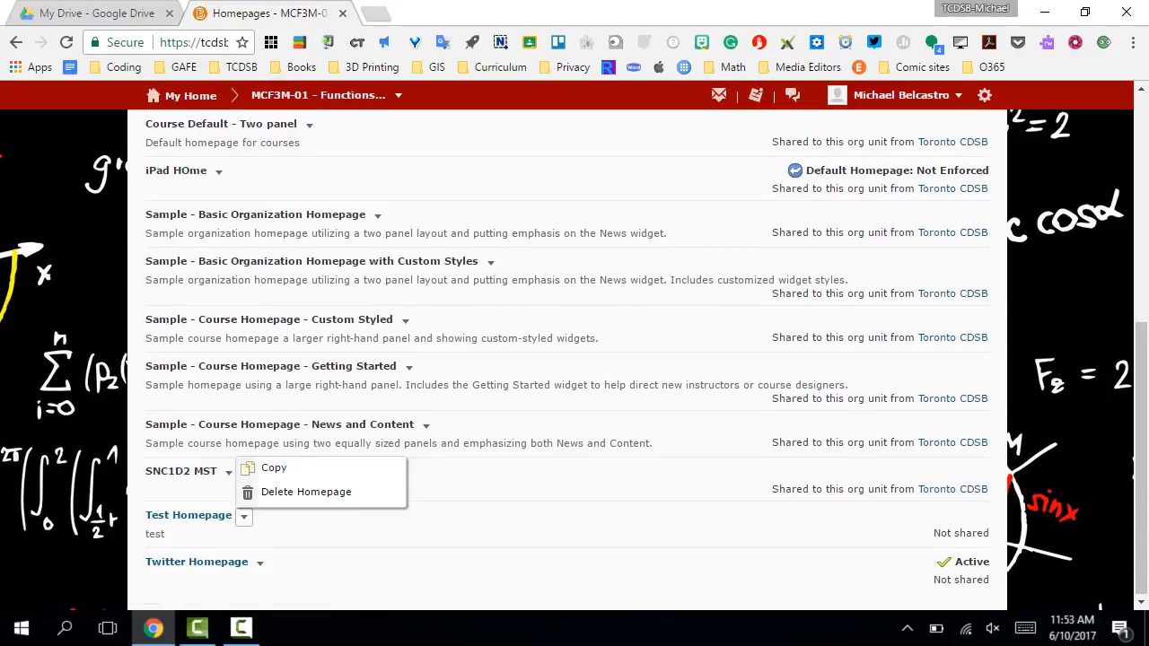
scroll(575, 359, "up", 4)
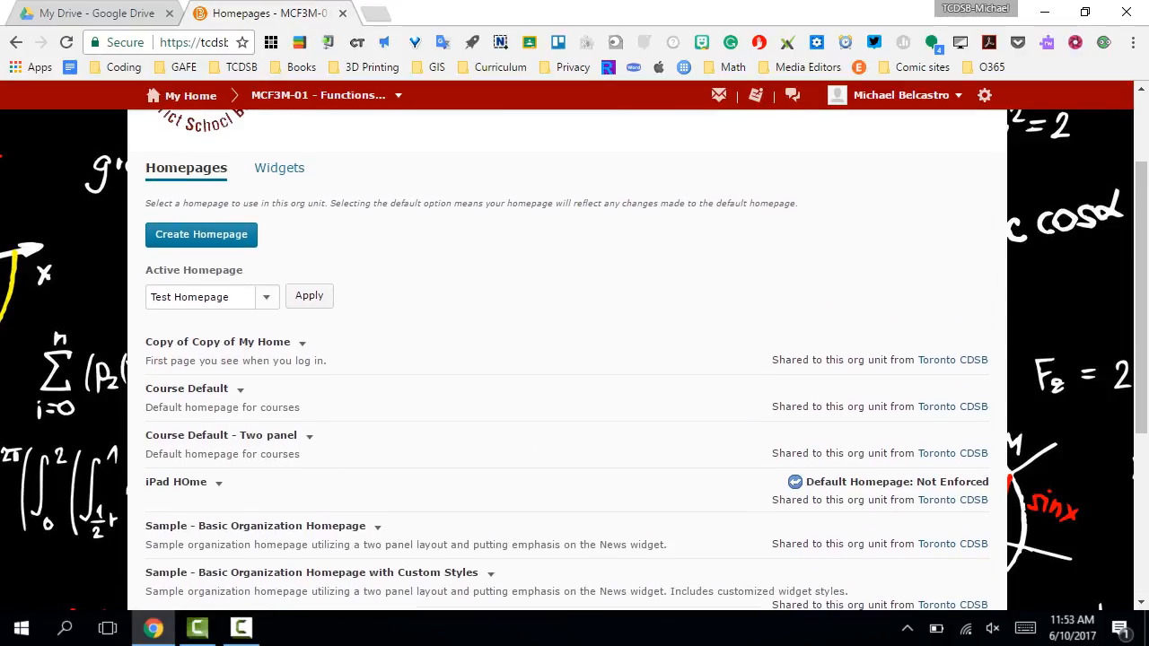
left_click(309, 297)
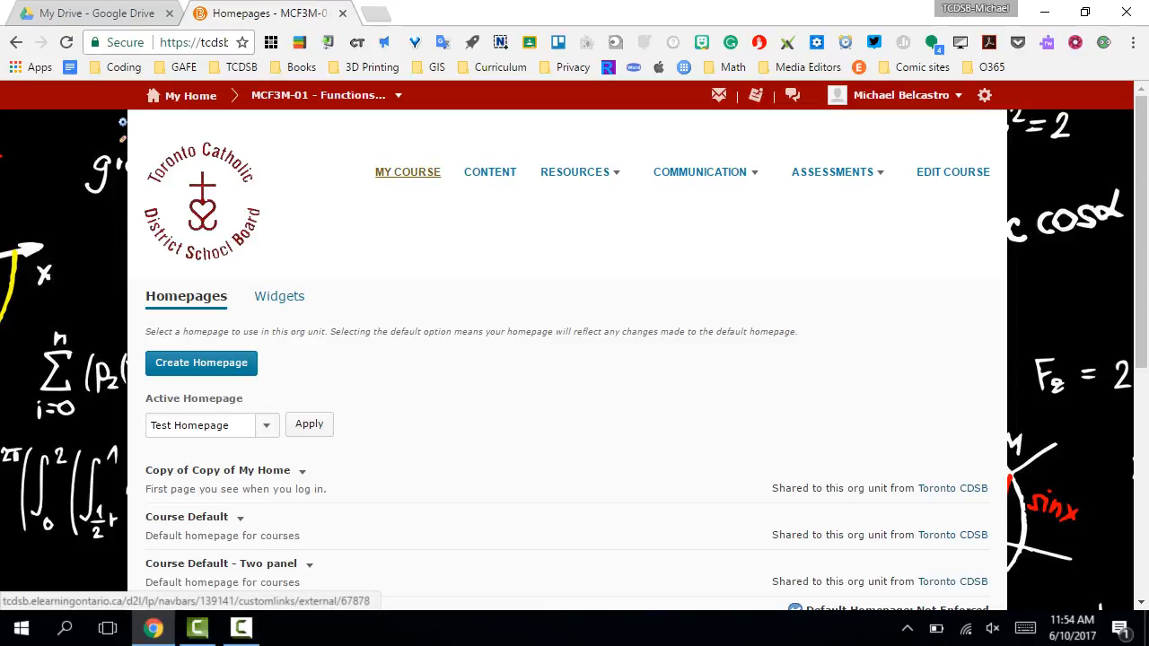
- Open the My Course page and look through its news items and widgets
left_click(408, 171)
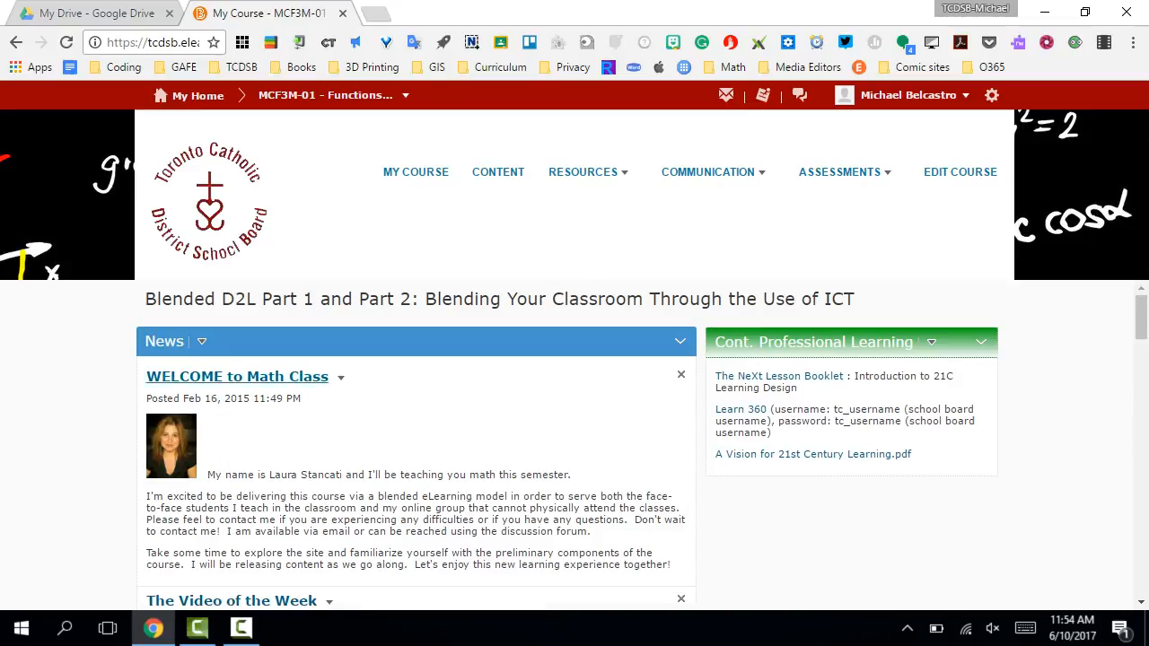
scroll(575, 449, "down", 2)
scroll(574, 449, "down", 2)
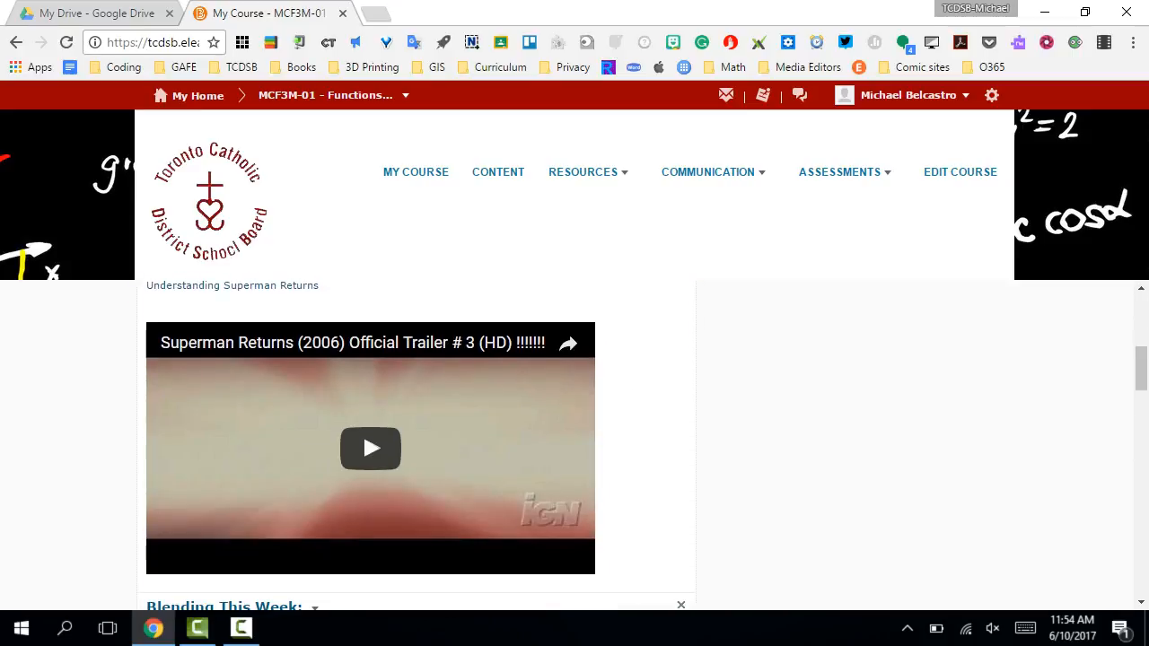
scroll(575, 449, "up", 5)
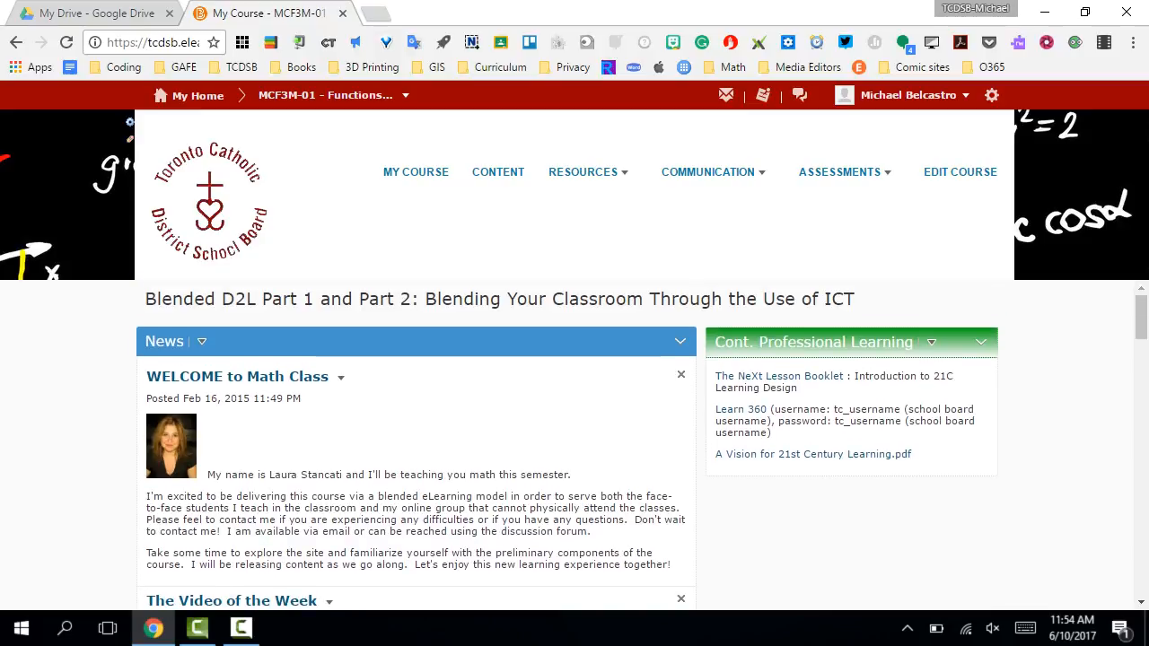
- Open the MCF3M-01 course homepage and examine how the added widgets are arranged in its two panels
left_click(328, 95)
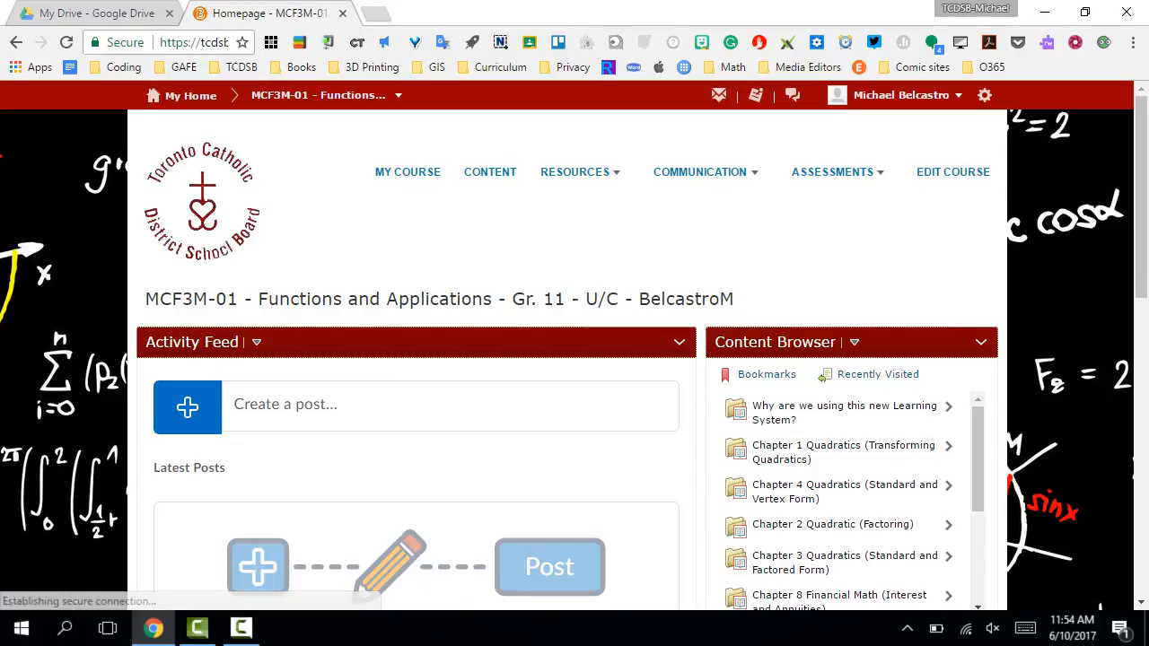
scroll(575, 359, "down", 2)
scroll(574, 359, "down", 3)
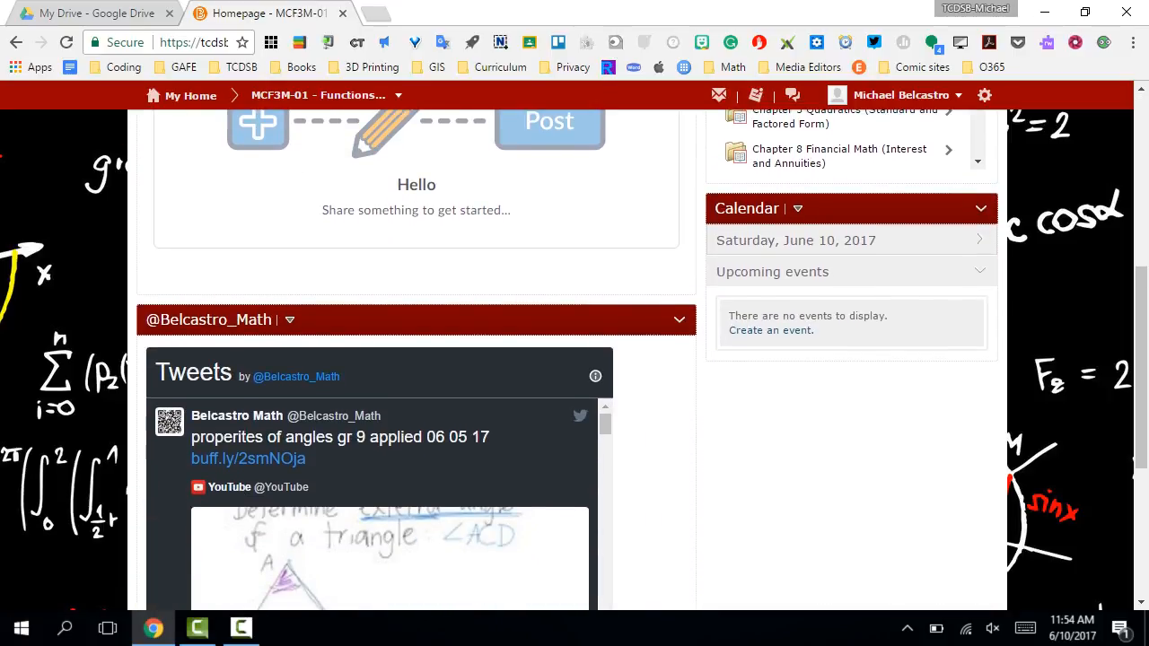
scroll(574, 359, "up", 5)
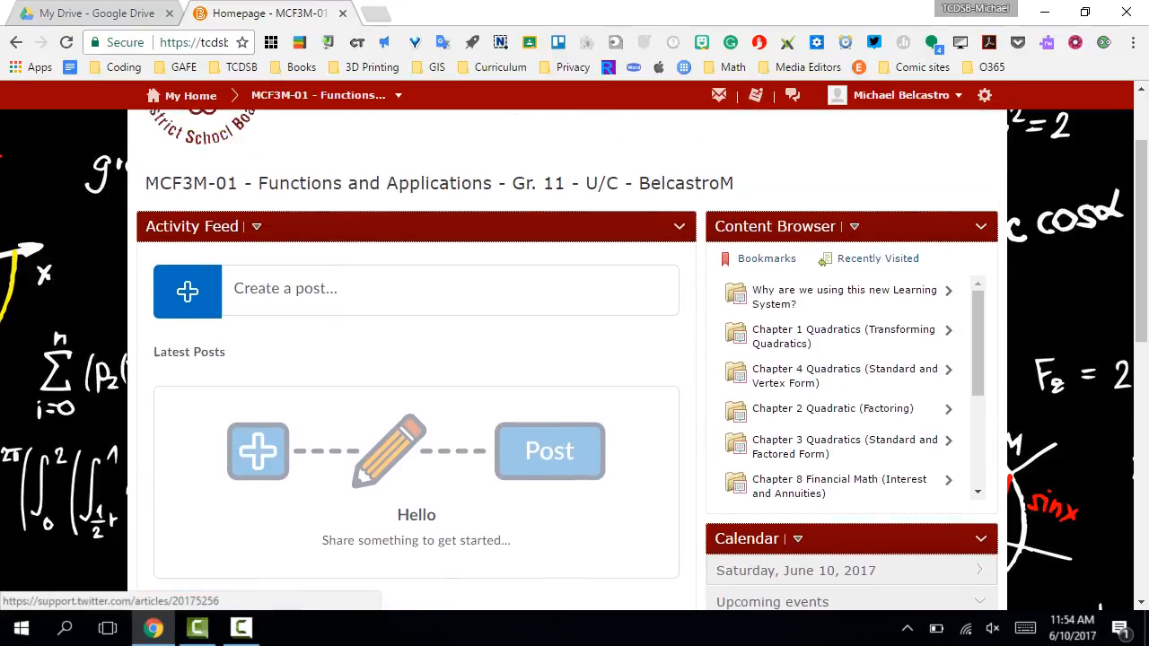
scroll(844, 411, "down", 3)
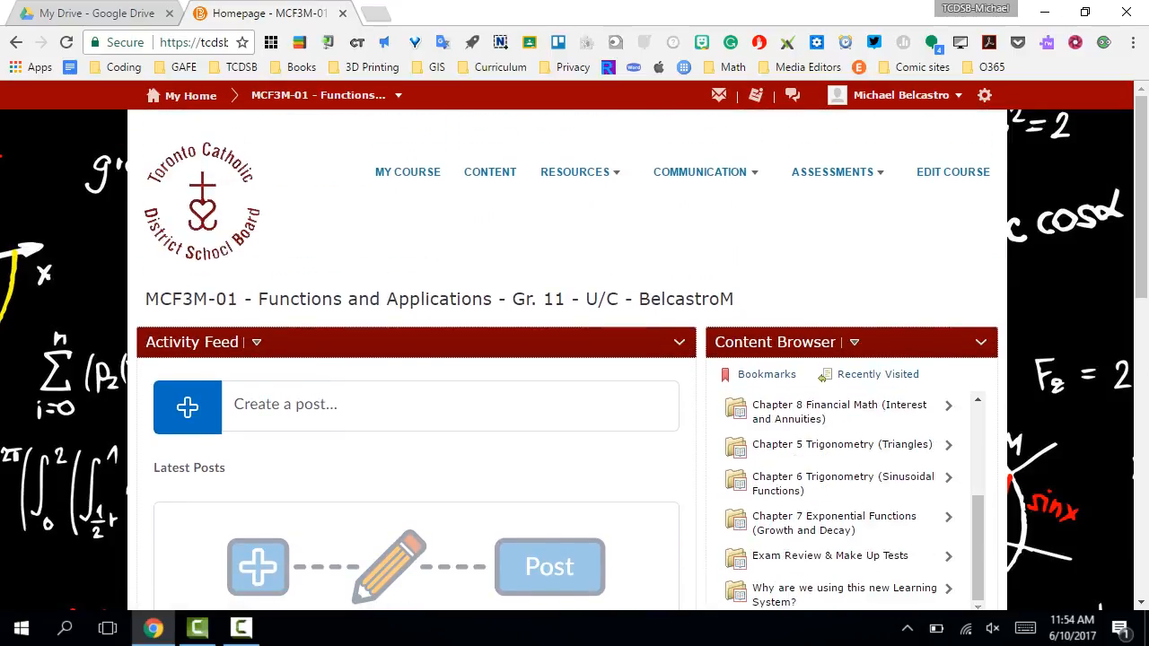
scroll(575, 359, "down", 3)
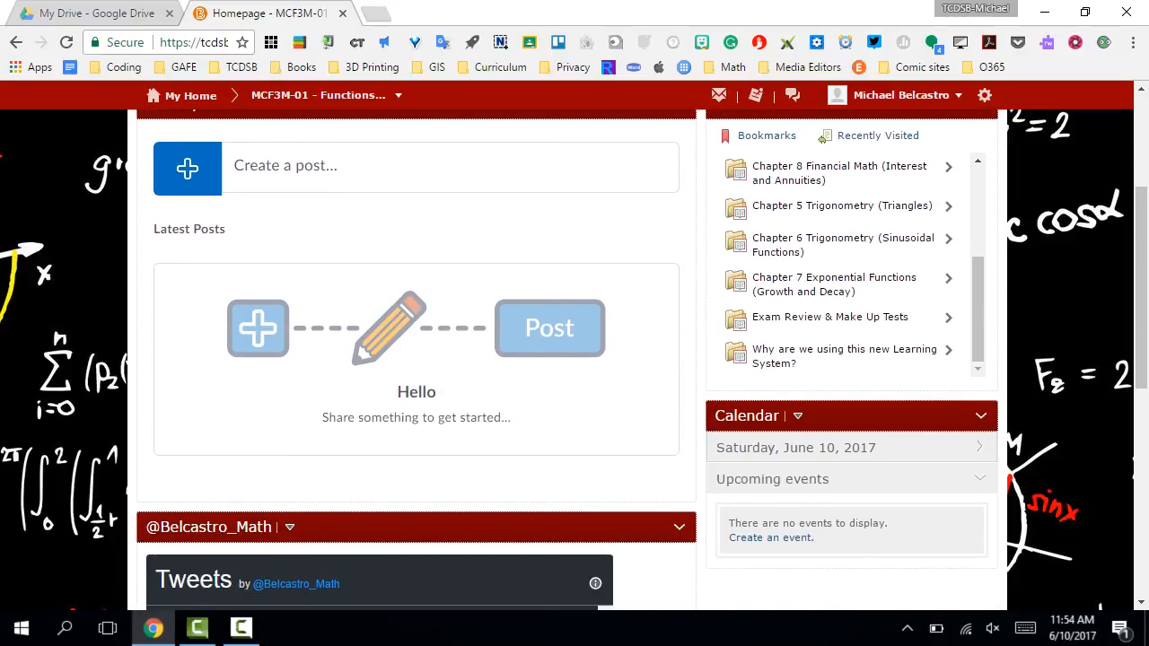
scroll(844, 430, "up", 5)
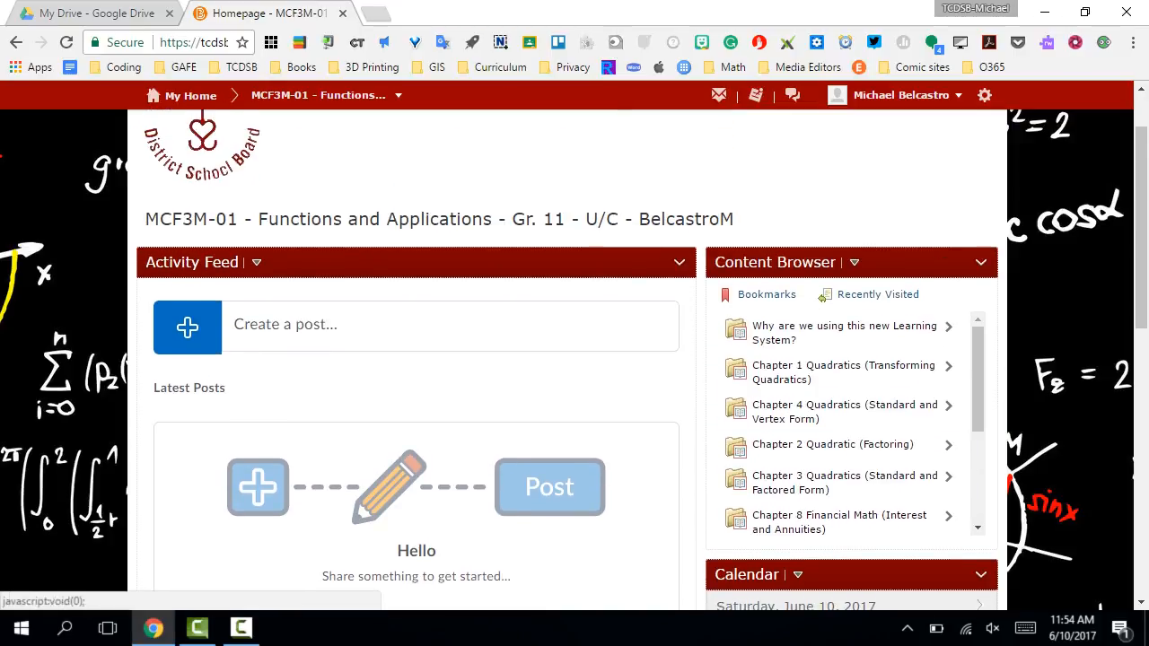
scroll(575, 359, "up", 1)
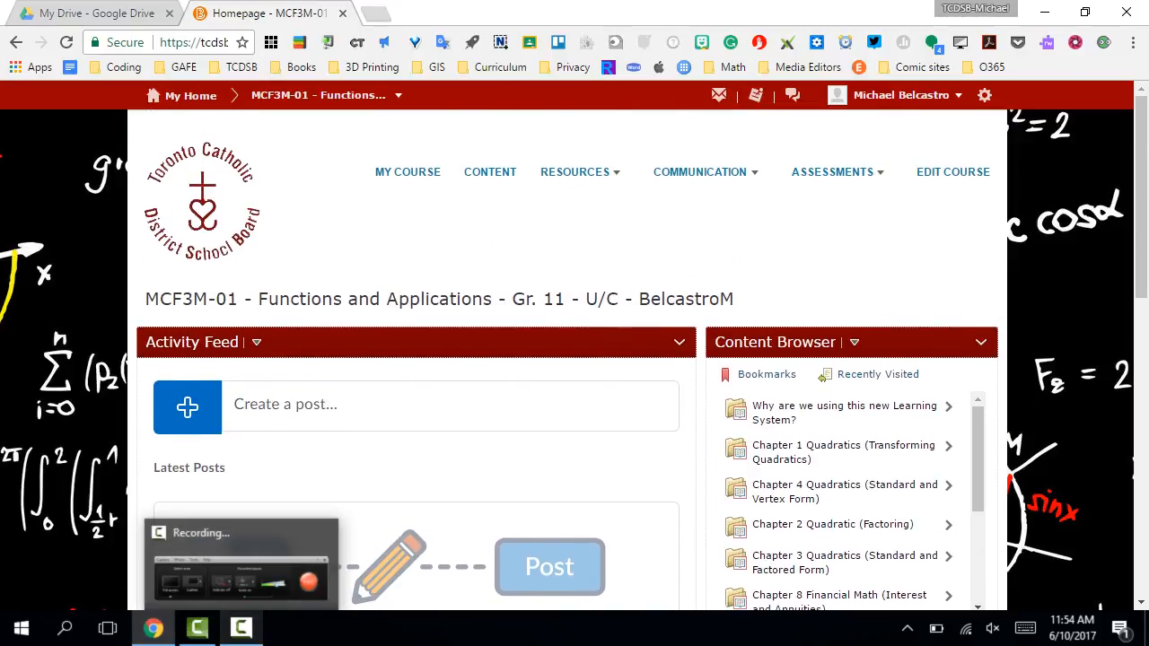
left_click(240, 628)
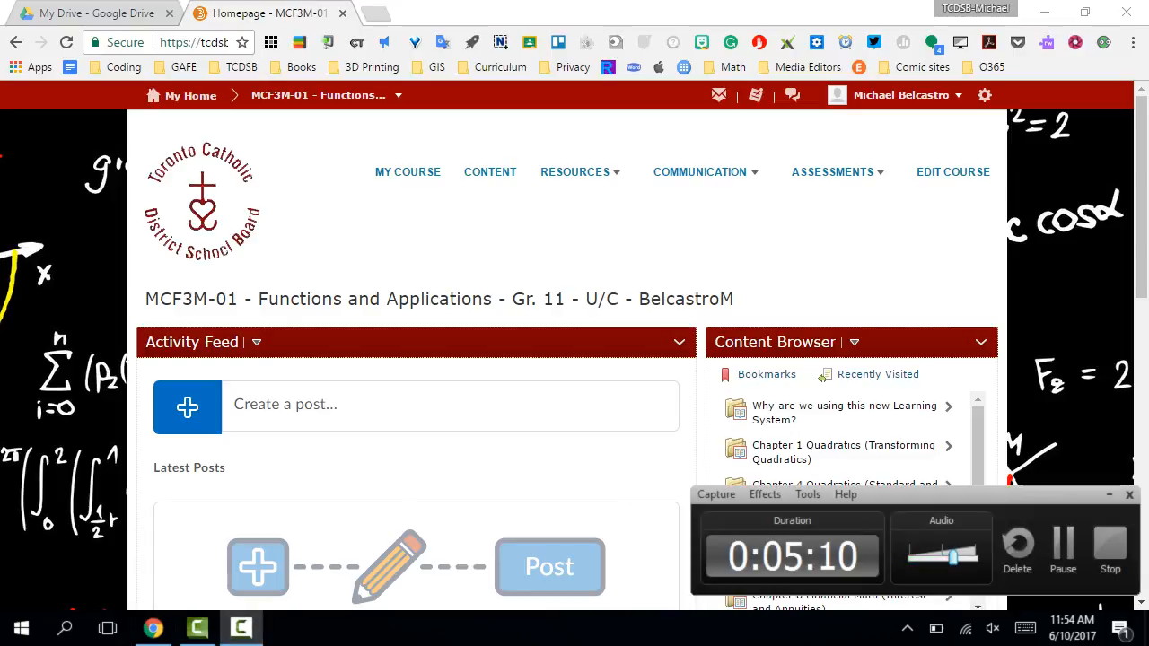